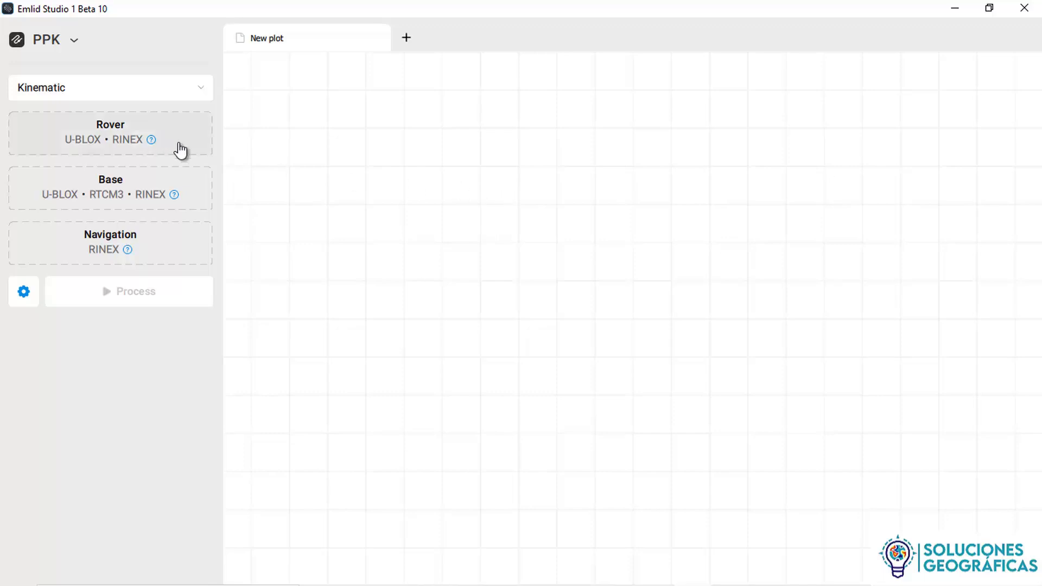
Switch the processing workflow from PPK to Drone data PPK.
{"action": "left_click", "coordinate": [76, 46]}
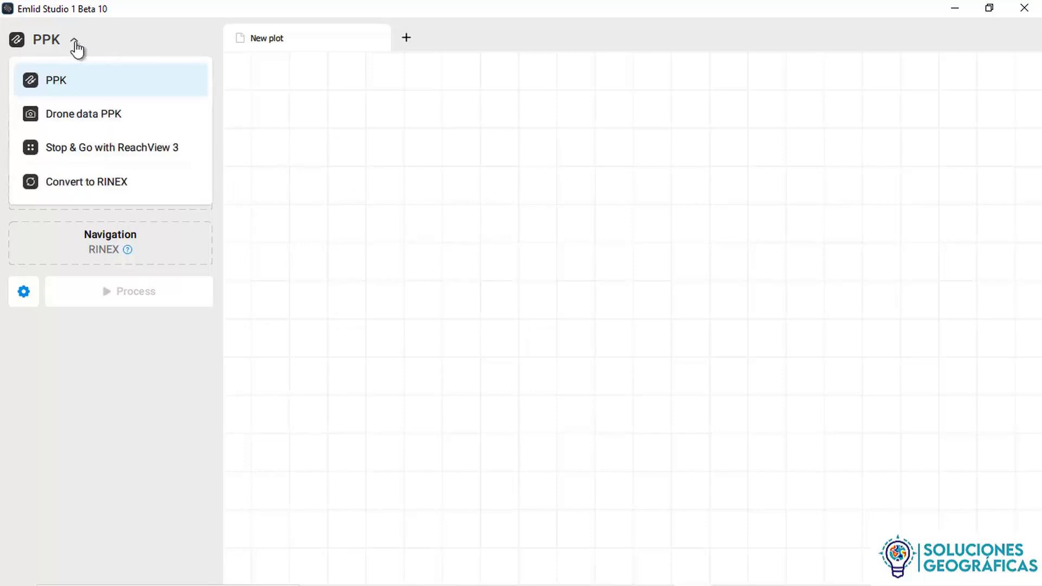
{"action": "left_click", "coordinate": [99, 121]}
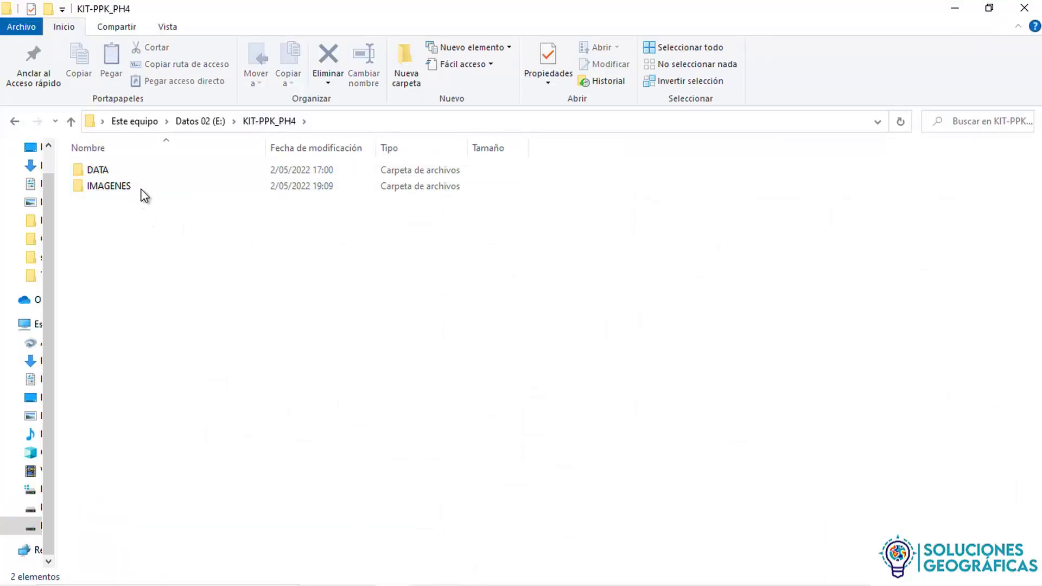
In File Explorer, examine the BASE and ROVER\V02_ folders inside KIT-PPK_PH4\DATA and return to KIT-PPK_PH4.
{"action": "mouse_move", "coordinate": [138, 182]}
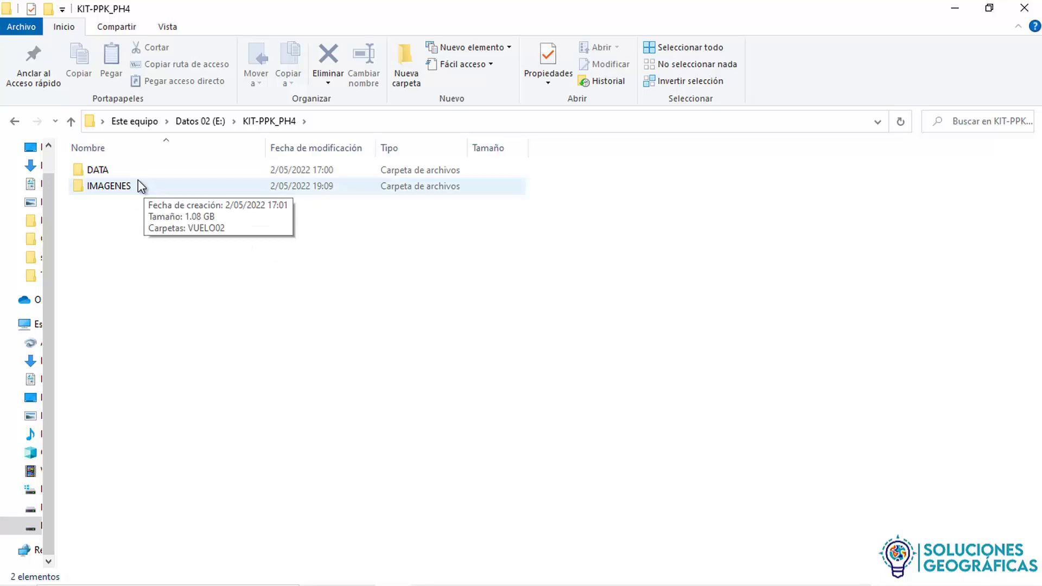
{"action": "double_click", "coordinate": [109, 171]}
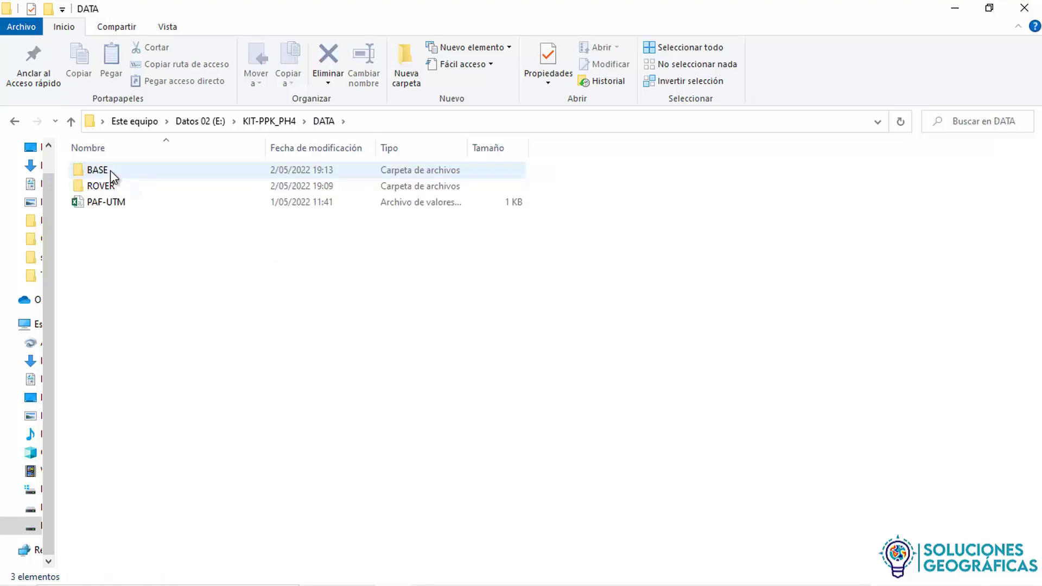
{"action": "double_click", "coordinate": [115, 171]}
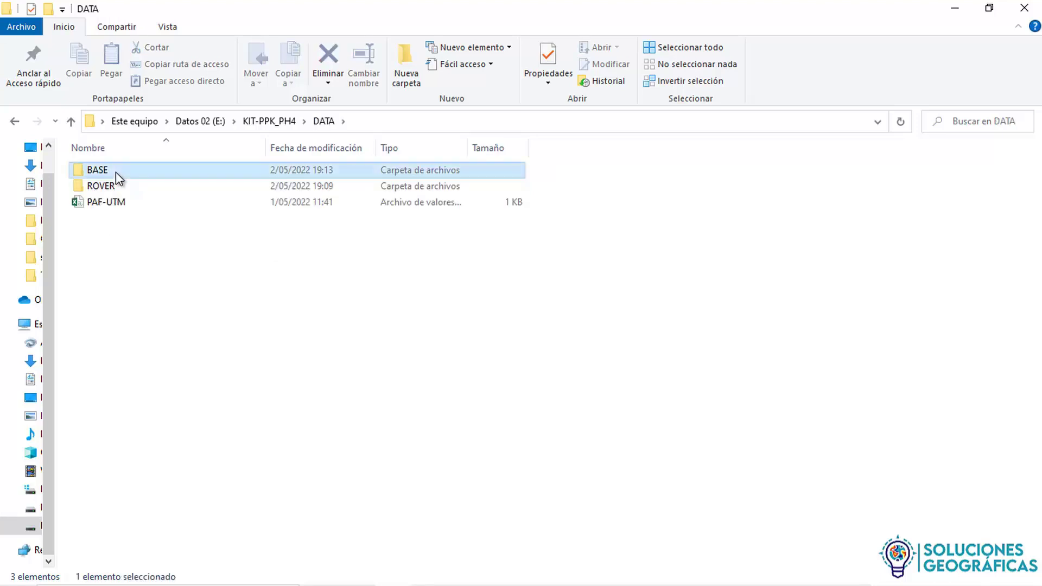
{"action": "left_click", "coordinate": [15, 121]}
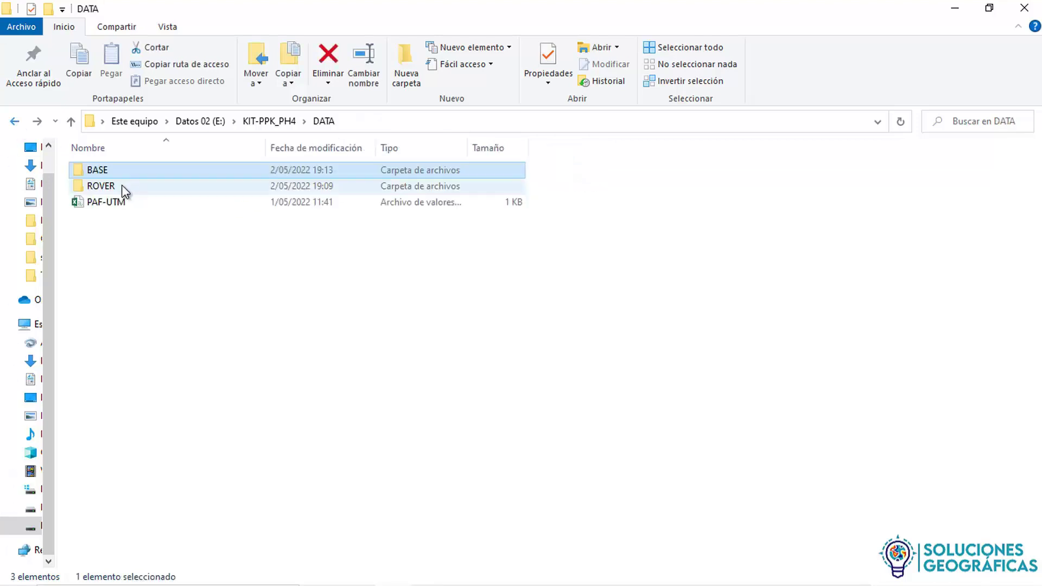
{"action": "double_click", "coordinate": [112, 184]}
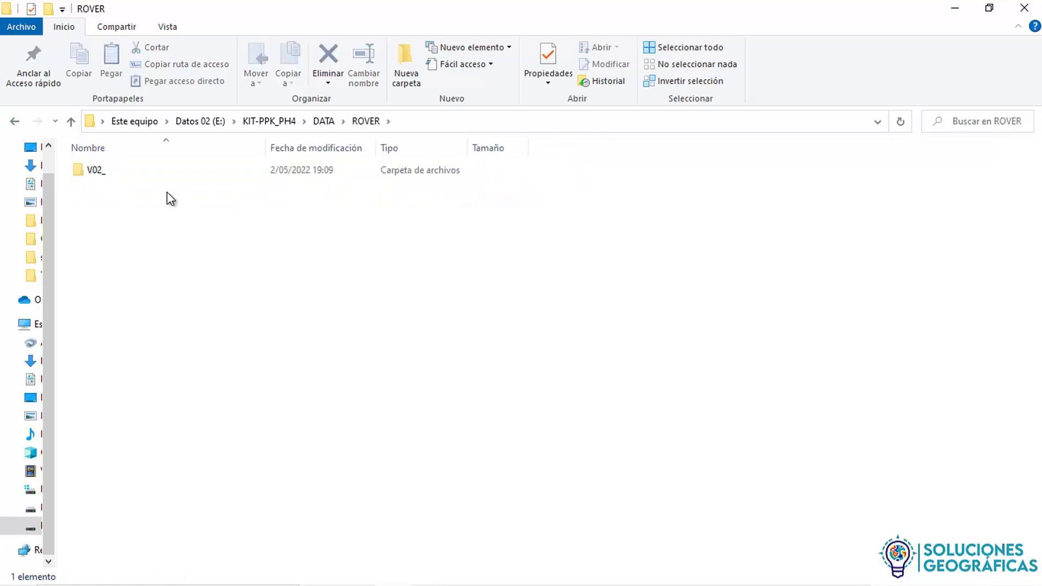
{"action": "double_click", "coordinate": [109, 173]}
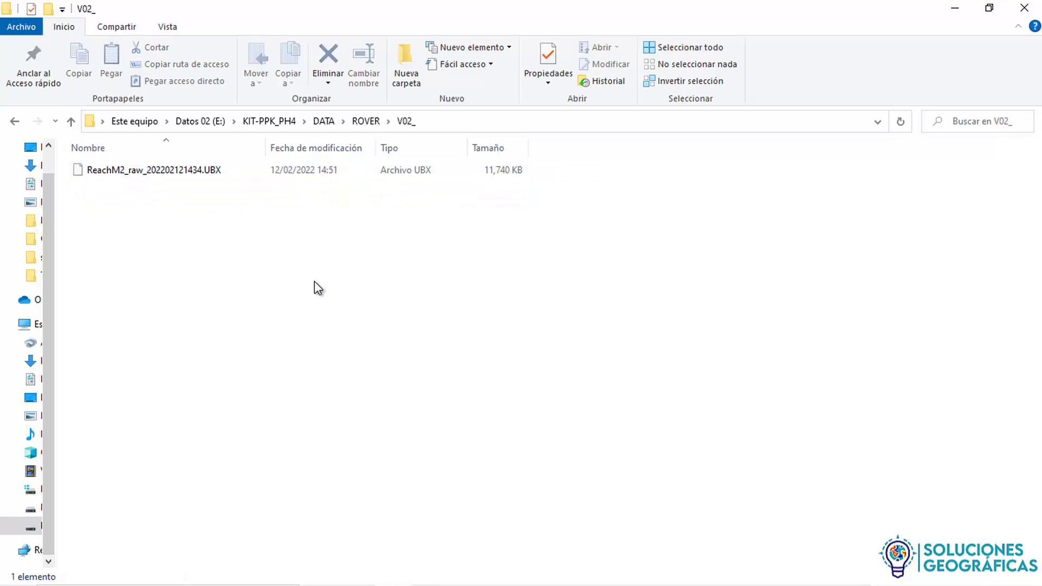
{"action": "double_click", "coordinate": [14, 122]}
{"action": "left_click", "coordinate": [272, 121]}
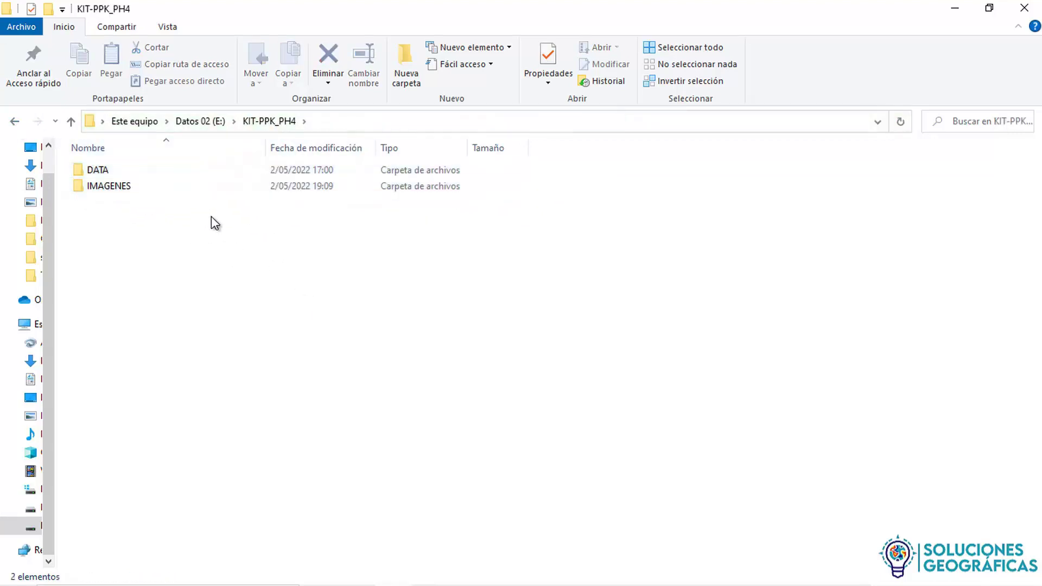
Look through the drone photos in IMAGENES\VUELO02 and preview the ground-level shots DJI_0083 and DJI_0084.
{"action": "double_click", "coordinate": [121, 187]}
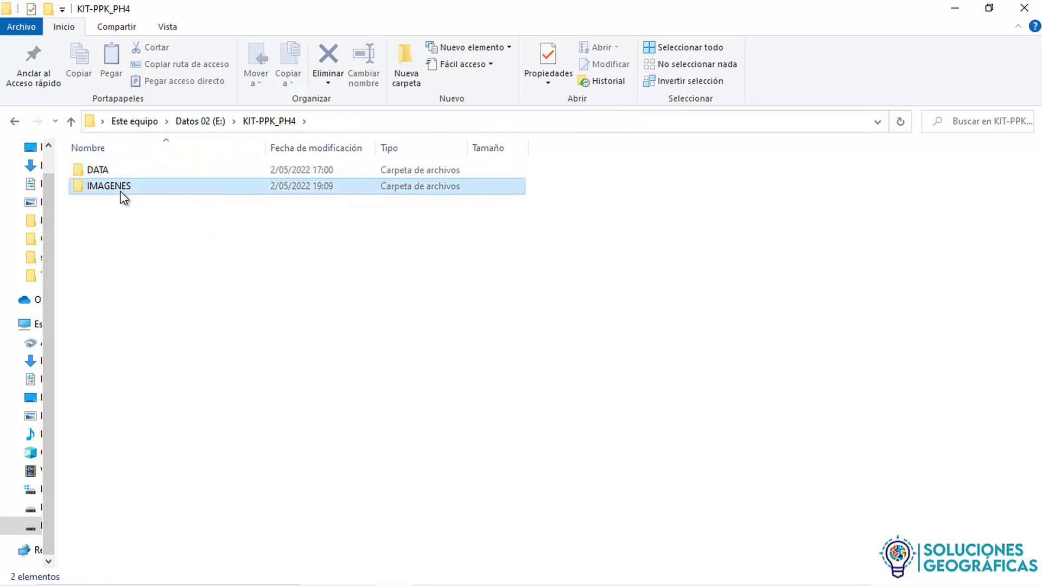
{"action": "double_click", "coordinate": [109, 171]}
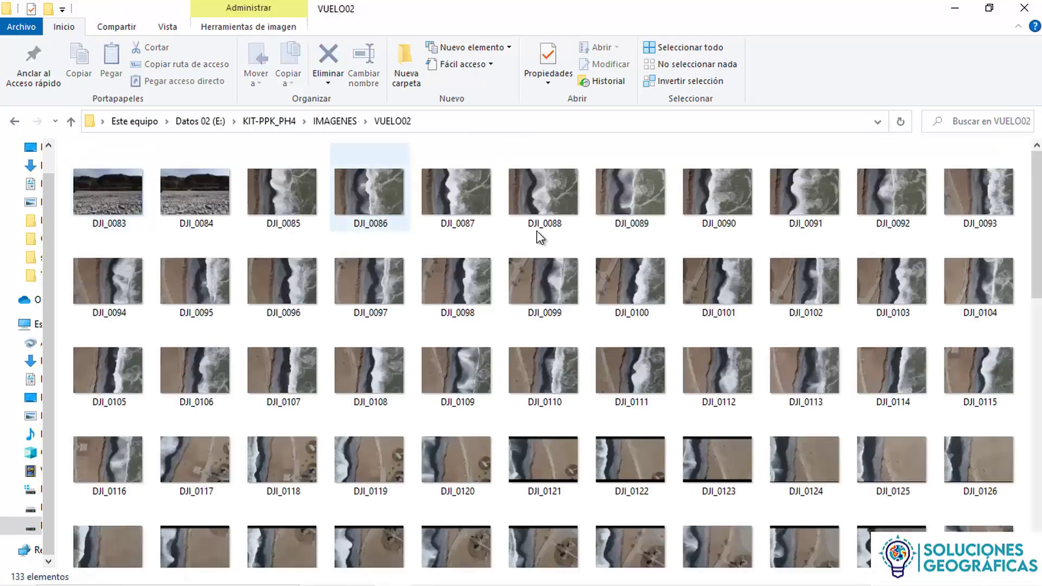
{"action": "scroll", "coordinate": [1035, 223], "scroll_direction": "down", "scroll_amount": 10}
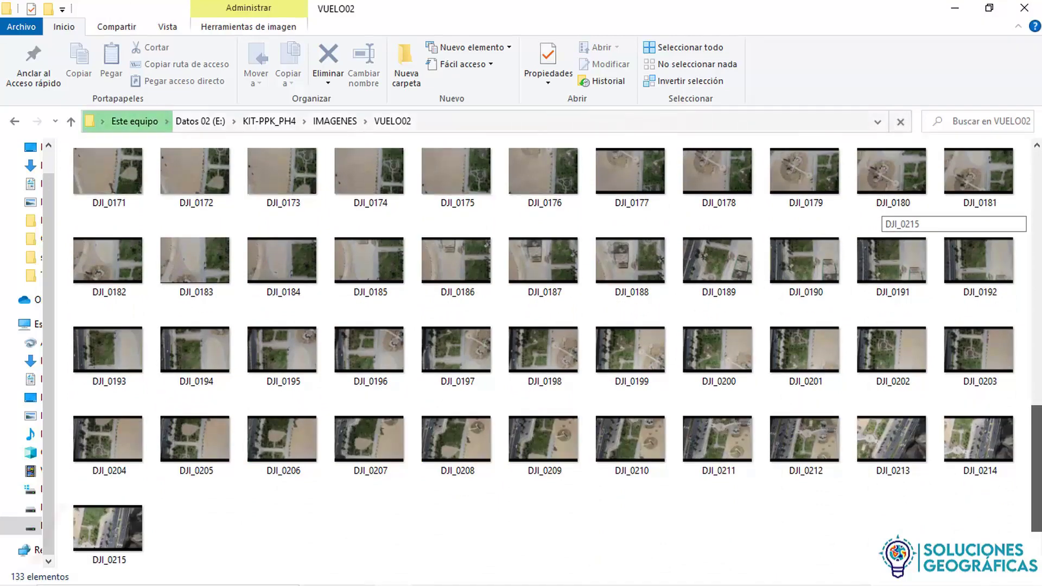
{"action": "left_click_drag", "start_coordinate": [1036, 467], "coordinate": [1034, 178]}
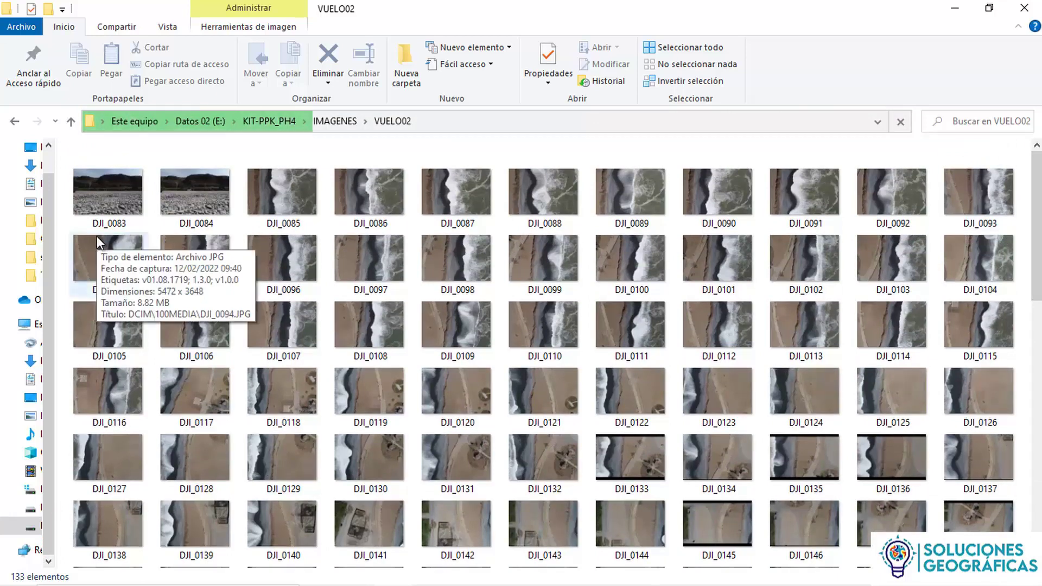
{"action": "left_click", "coordinate": [118, 204]}
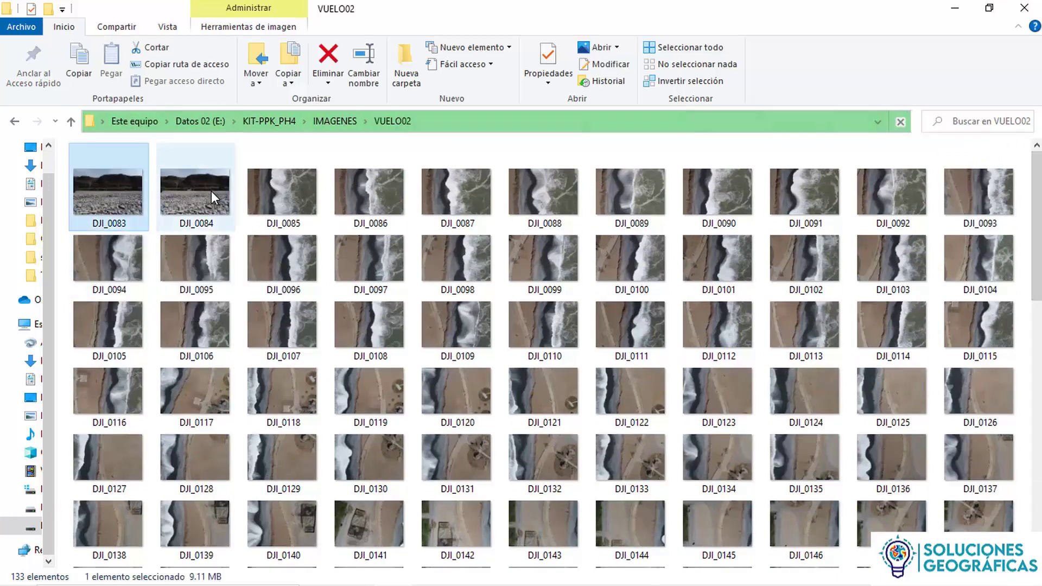
{"action": "double_click", "coordinate": [96, 201]}
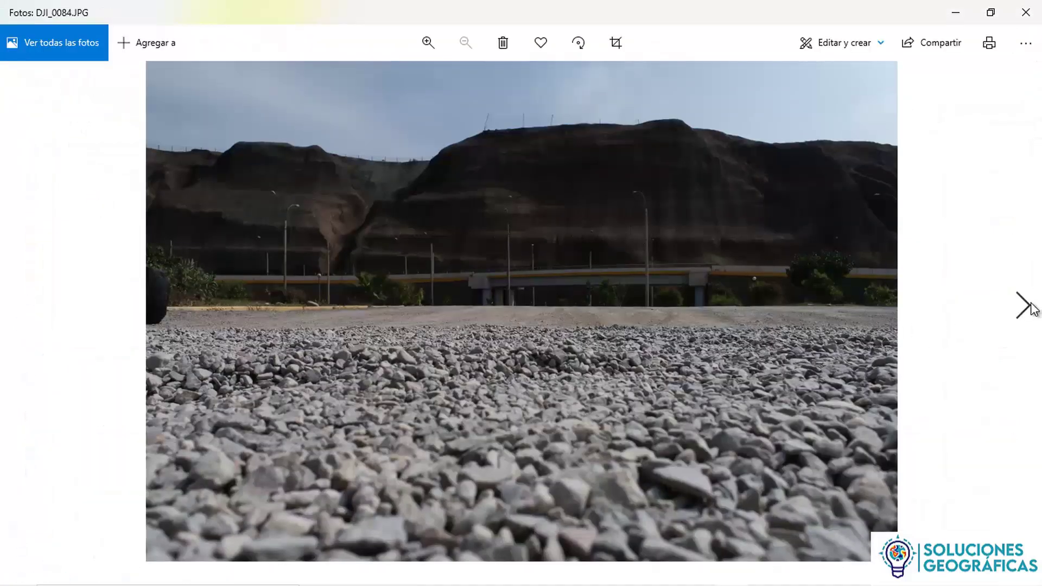
{"action": "left_click", "coordinate": [1023, 305]}
{"action": "left_click", "coordinate": [1025, 12]}
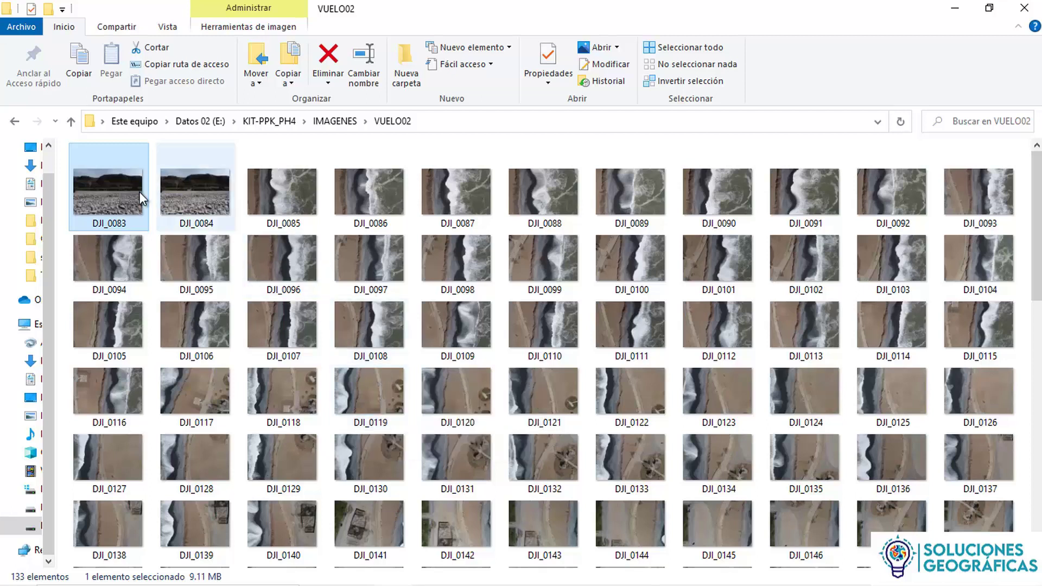
Preview the aerial photo DJI_0085 at full size and return to the KIT-PPK_PH4 folder.
{"action": "left_click", "coordinate": [182, 206]}
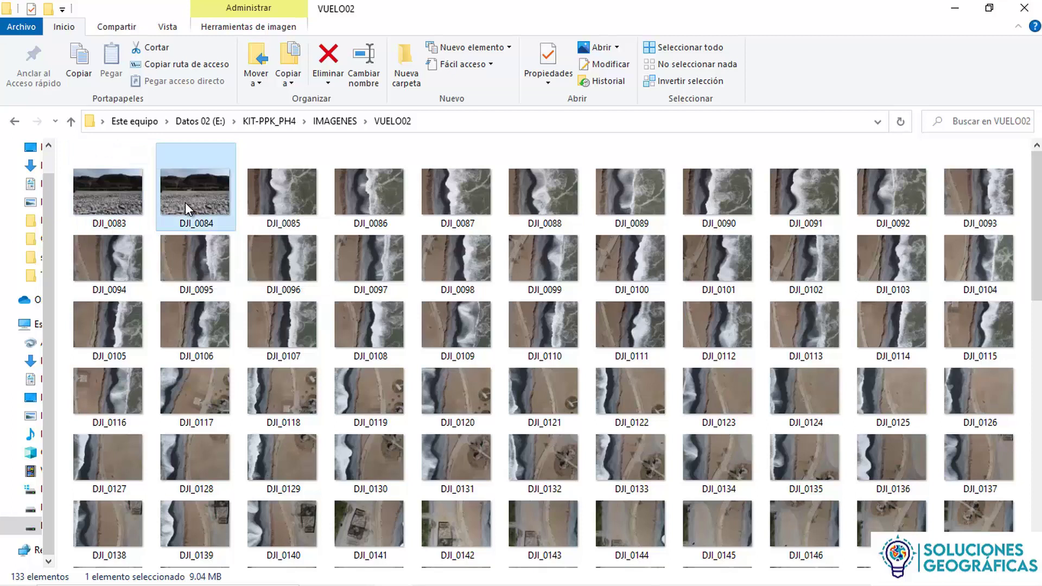
{"action": "left_click", "coordinate": [281, 203]}
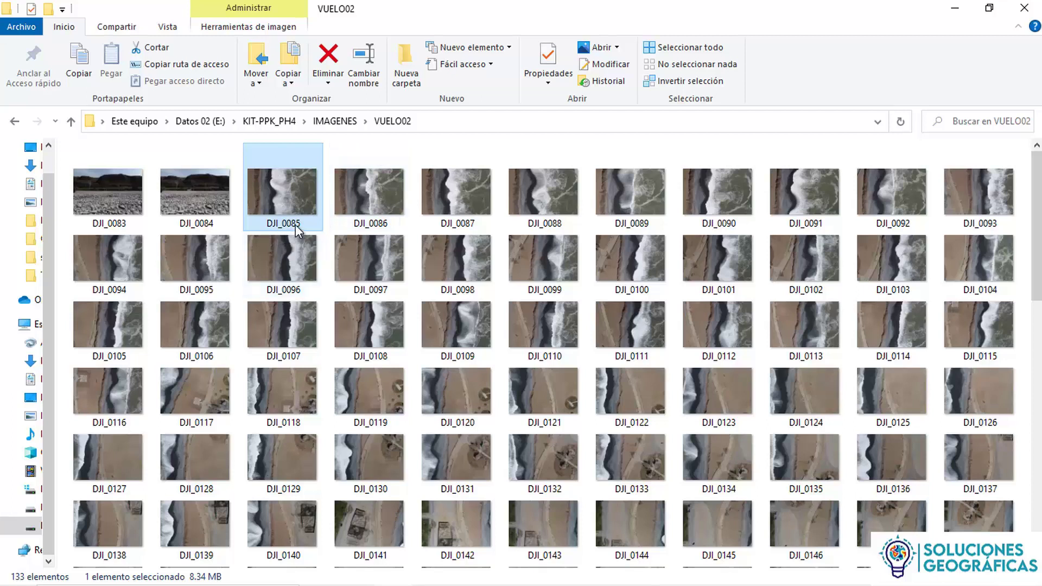
{"action": "double_click", "coordinate": [316, 194]}
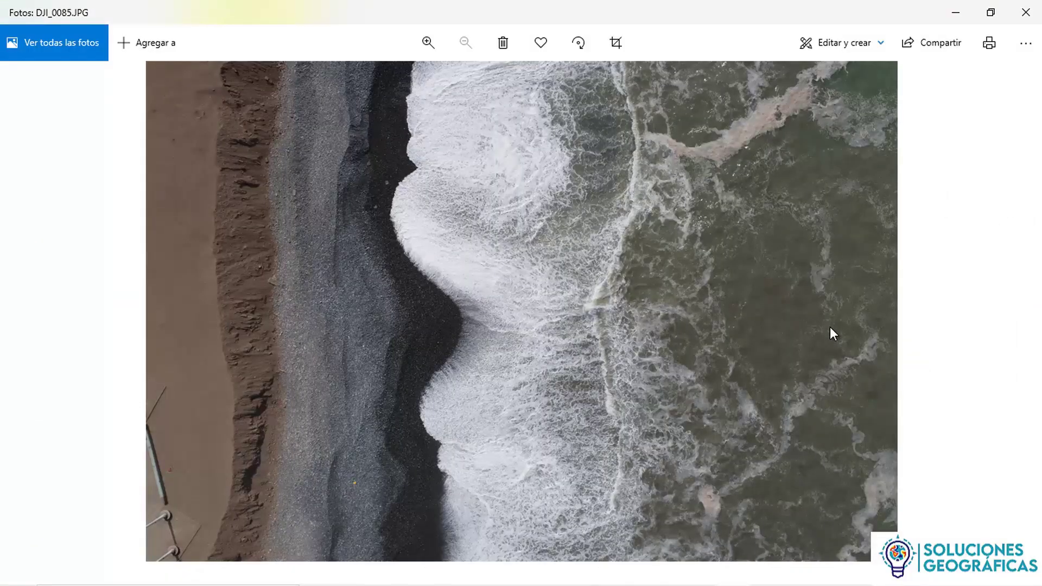
{"action": "left_click", "coordinate": [1017, 22]}
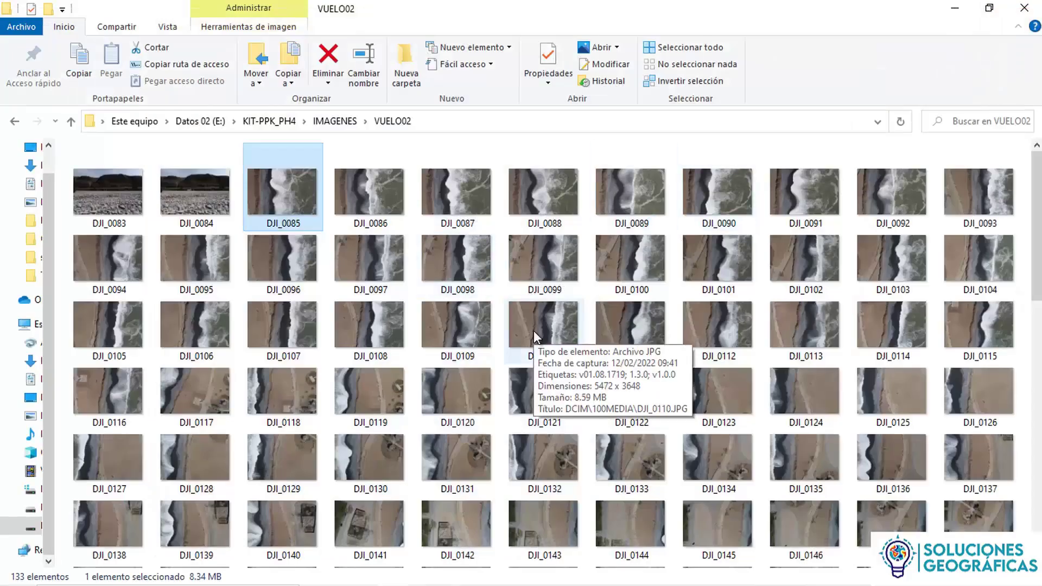
{"action": "left_click", "coordinate": [328, 123]}
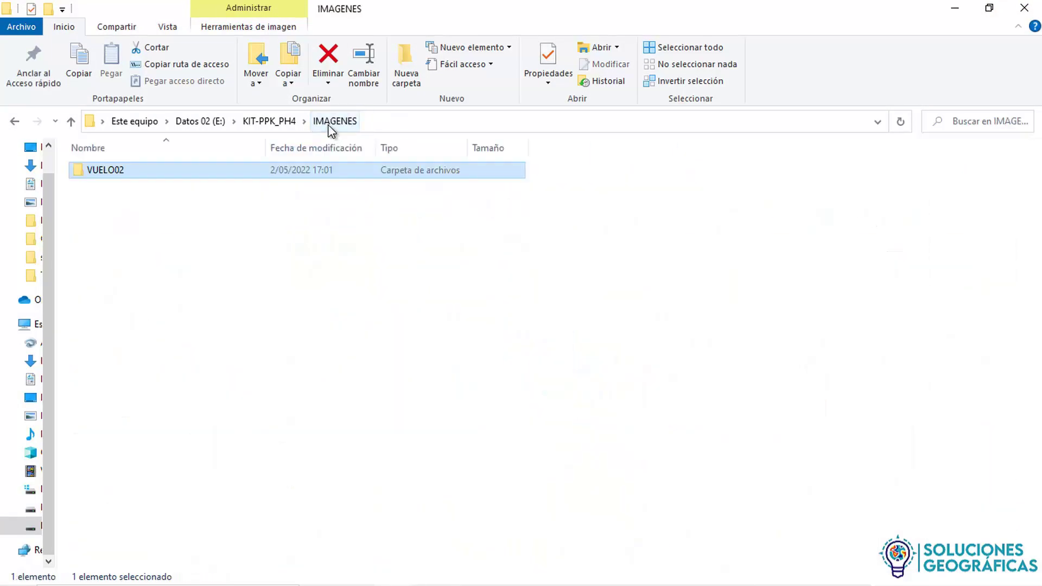
{"action": "left_click", "coordinate": [270, 121]}
{"action": "left_click", "coordinate": [210, 258]}
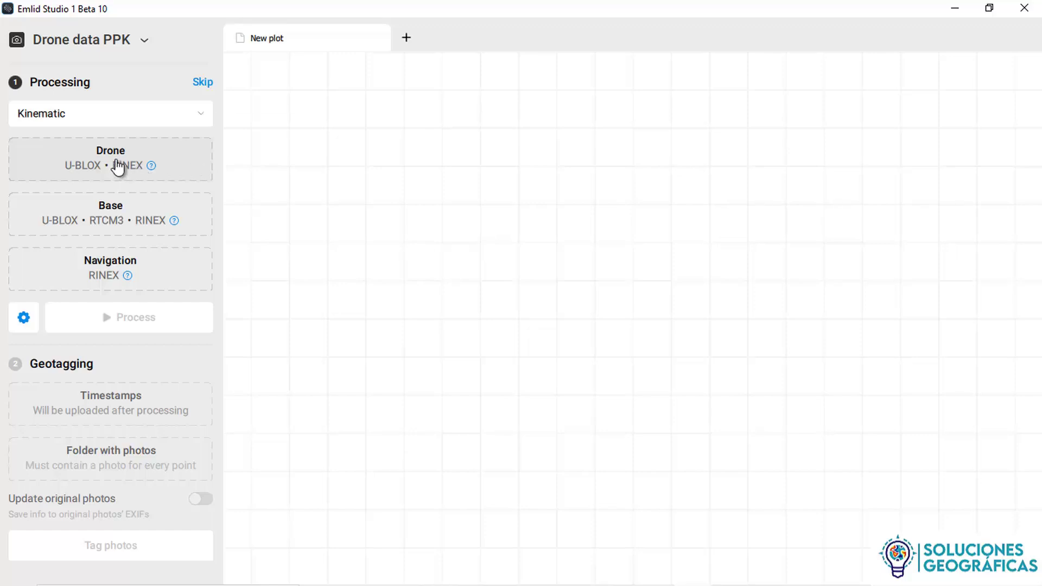
In Emlid Studio, load ReachM2_raw_202202121434.UBX from KIT-PPK_PH4\DATA\ROVER\V02_ on drive E as the drone log.
{"action": "left_click", "coordinate": [117, 168]}
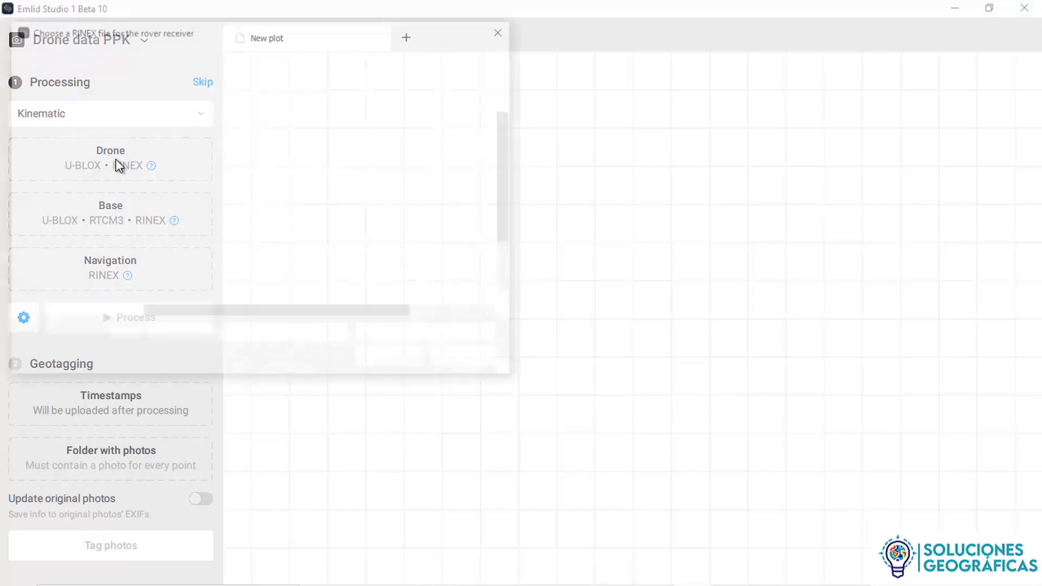
{"action": "scroll", "coordinate": [115, 236], "scroll_direction": "down", "scroll_amount": 1}
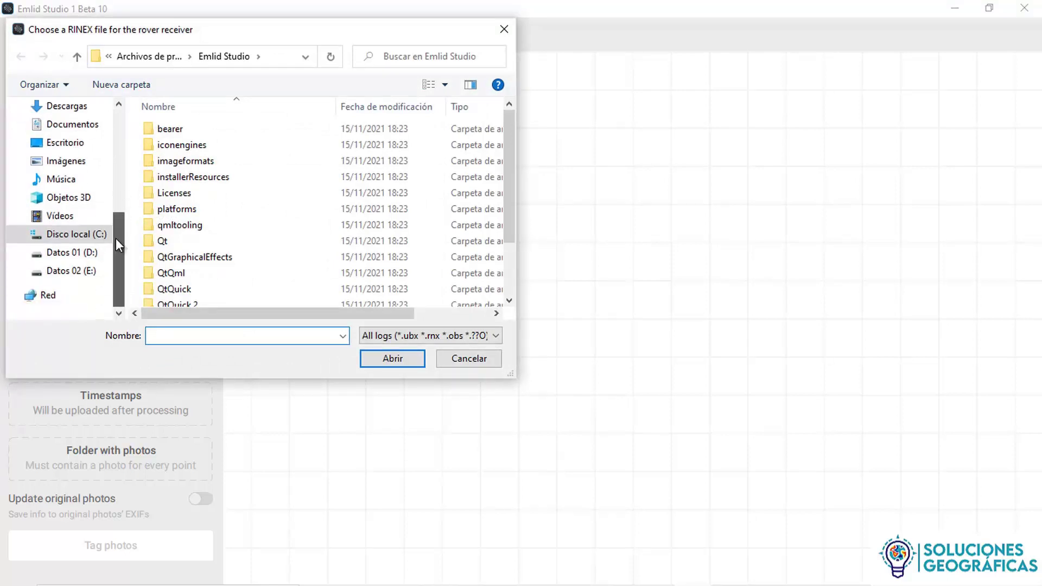
{"action": "left_click", "coordinate": [85, 272]}
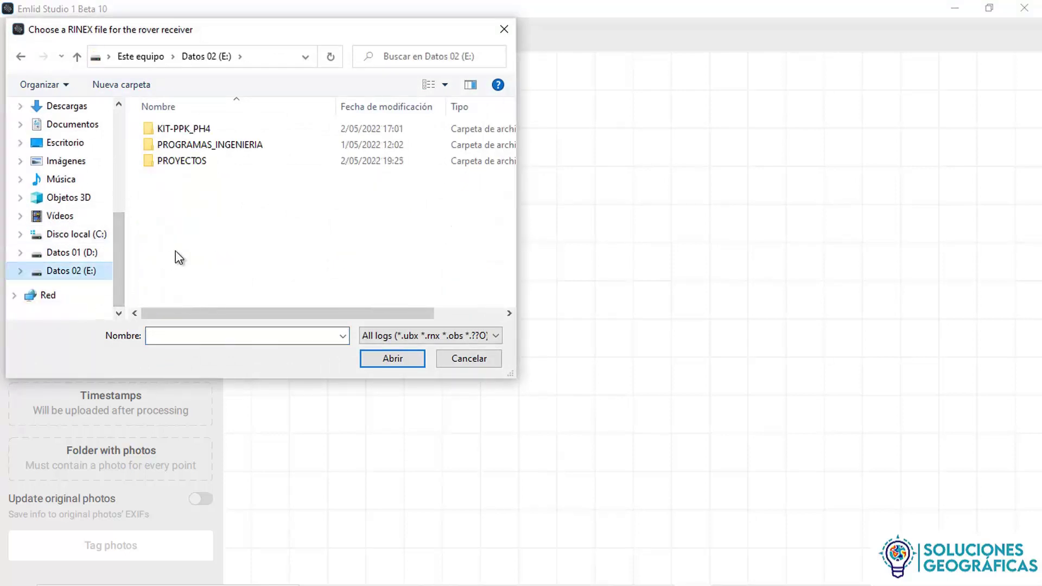
{"action": "double_click", "coordinate": [214, 130]}
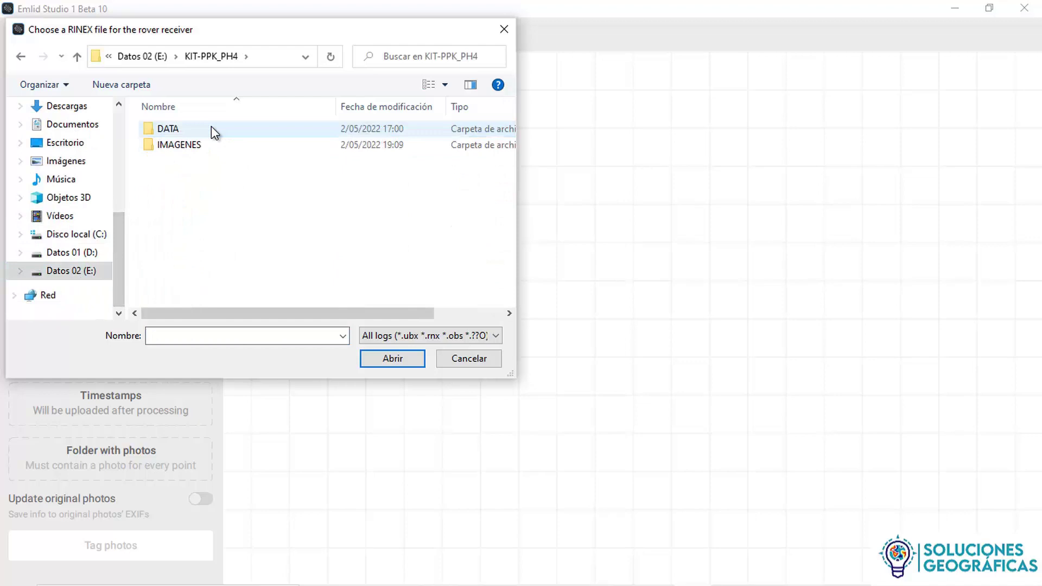
{"action": "double_click", "coordinate": [215, 128]}
{"action": "left_click", "coordinate": [175, 149]}
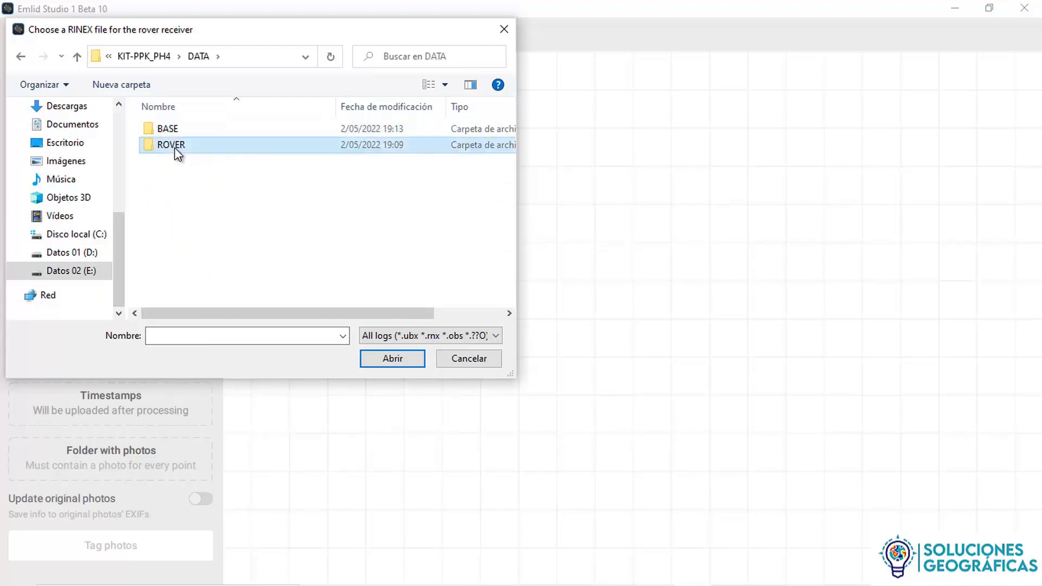
{"action": "double_click", "coordinate": [175, 148]}
{"action": "double_click", "coordinate": [166, 128]}
{"action": "left_click", "coordinate": [280, 134]}
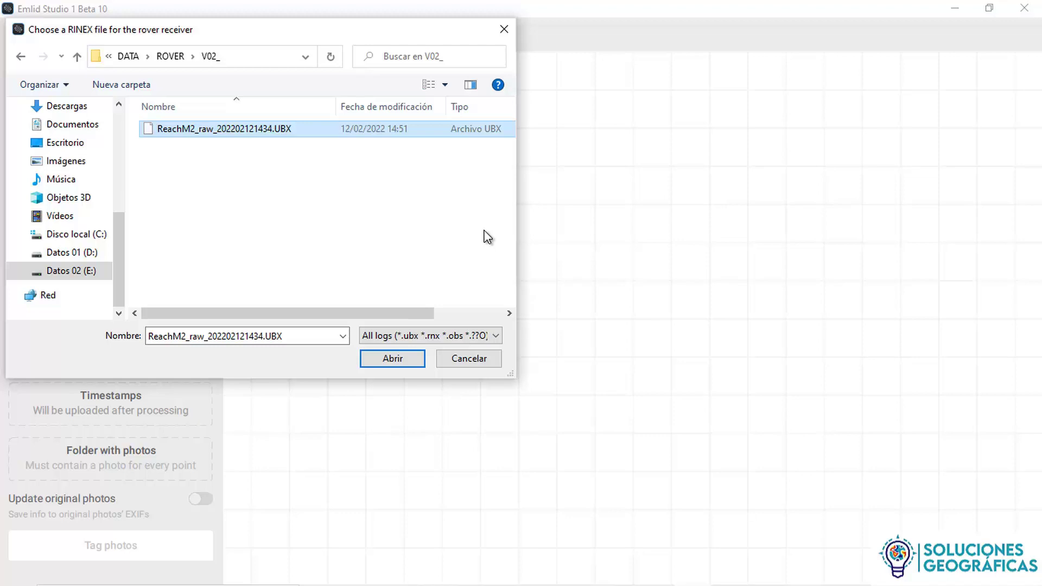
{"action": "left_click", "coordinate": [398, 358]}
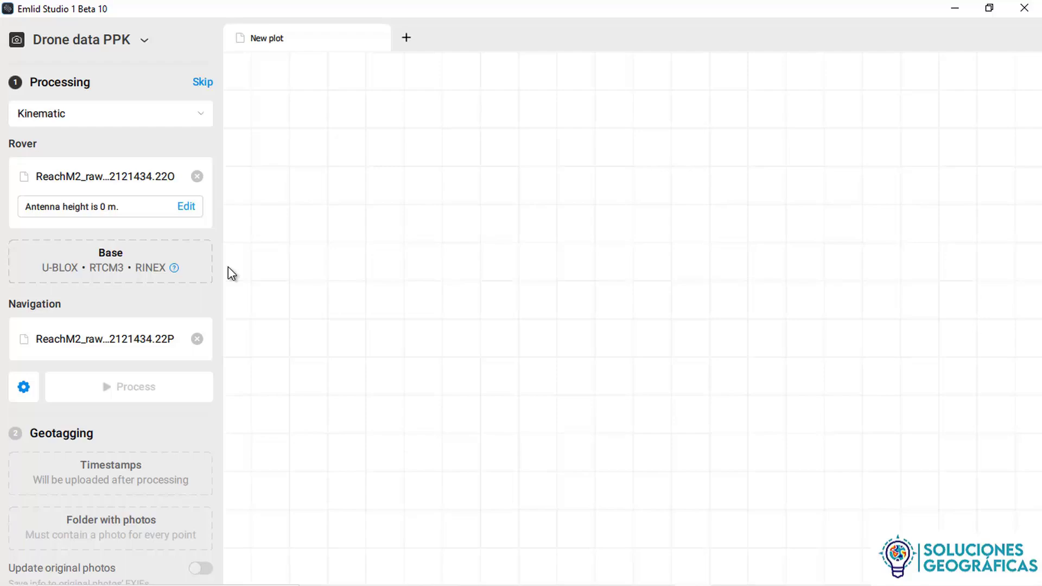
Set the rover receiver to M+/M2 with an antenna height of 0.17 m and save the settings.
{"action": "left_click", "coordinate": [186, 210]}
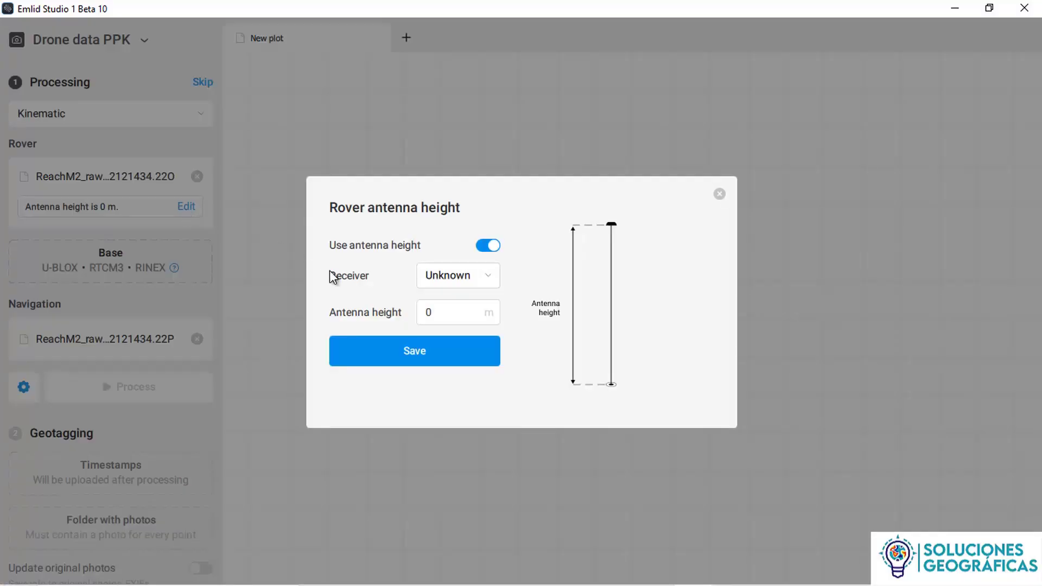
{"action": "left_click", "coordinate": [485, 286]}
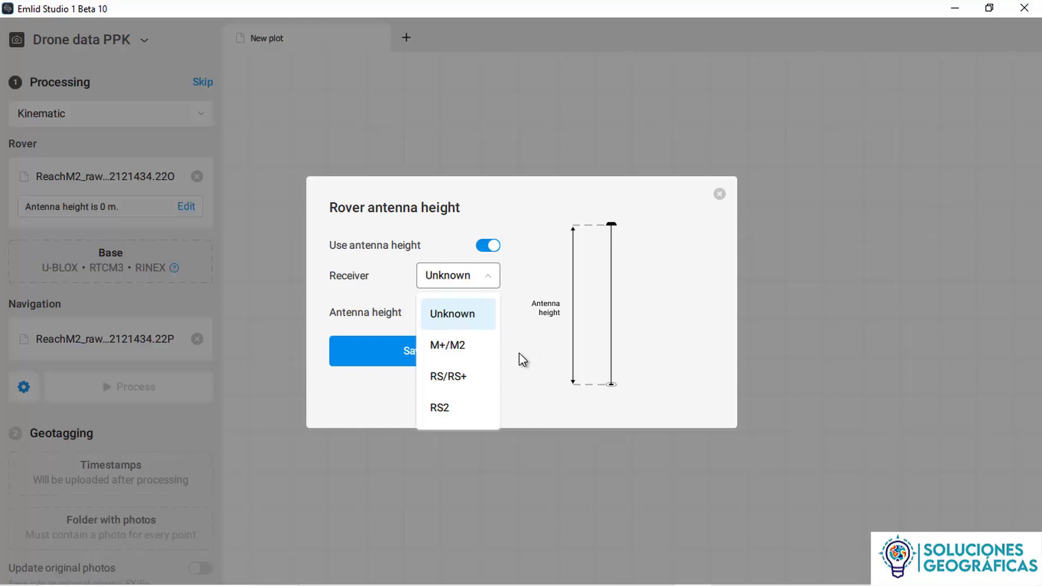
{"action": "left_click", "coordinate": [460, 351]}
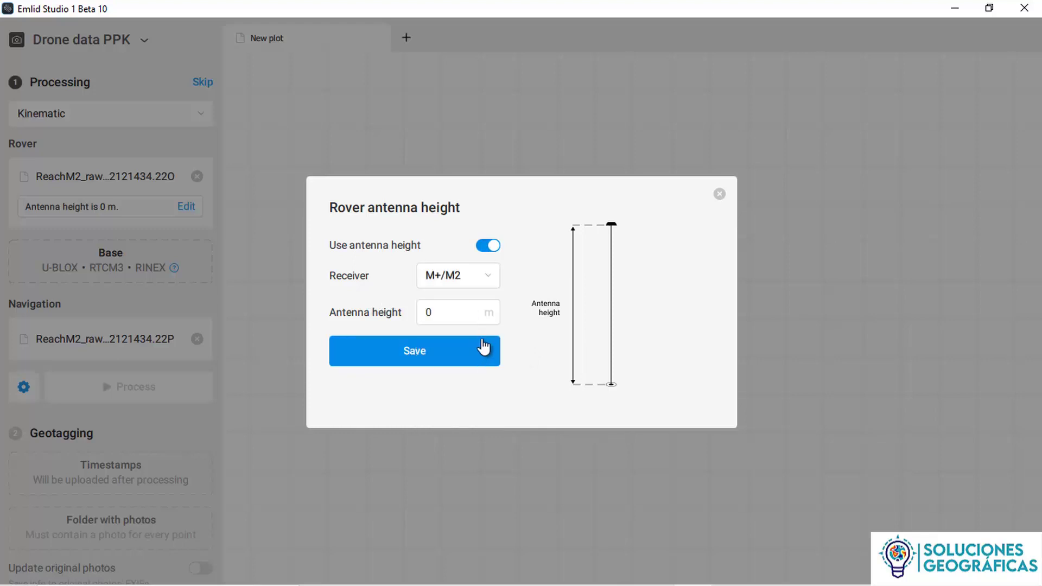
{"action": "left_click", "coordinate": [428, 312]}
{"action": "key", "text": "Delete"}
{"action": "type", "text": "0.17"}
{"action": "left_click", "coordinate": [429, 354]}
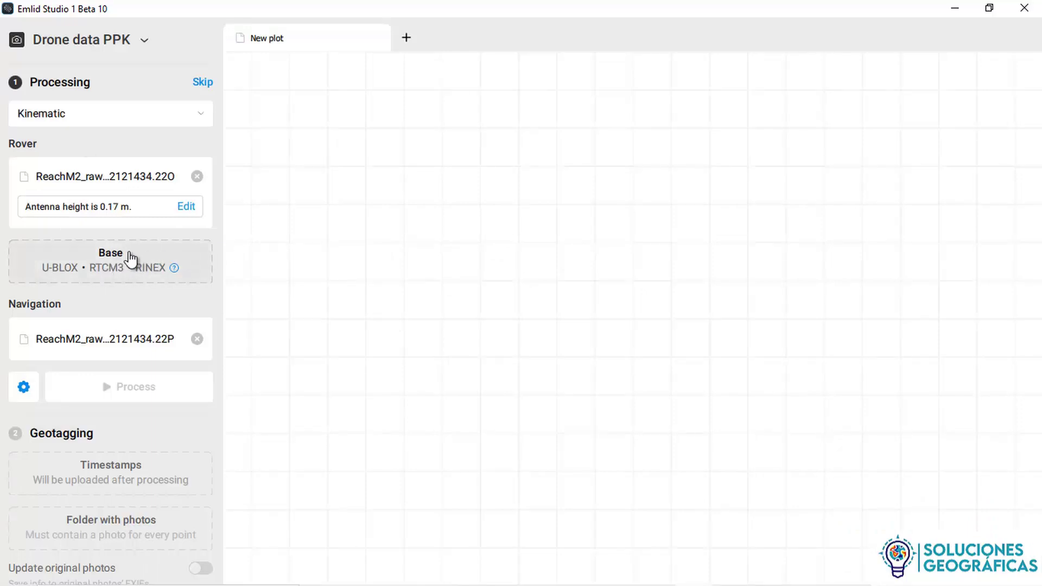
Load the observation file 1809043n48.22O from DATA\BASE\1809043n48 as the base log.
{"action": "left_click", "coordinate": [174, 258]}
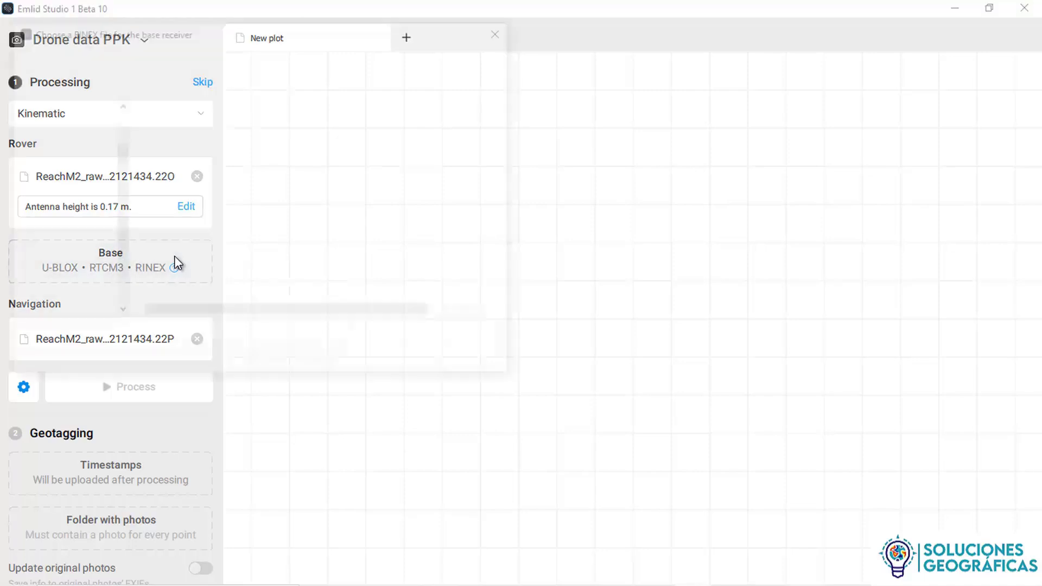
{"action": "left_click", "coordinate": [129, 56]}
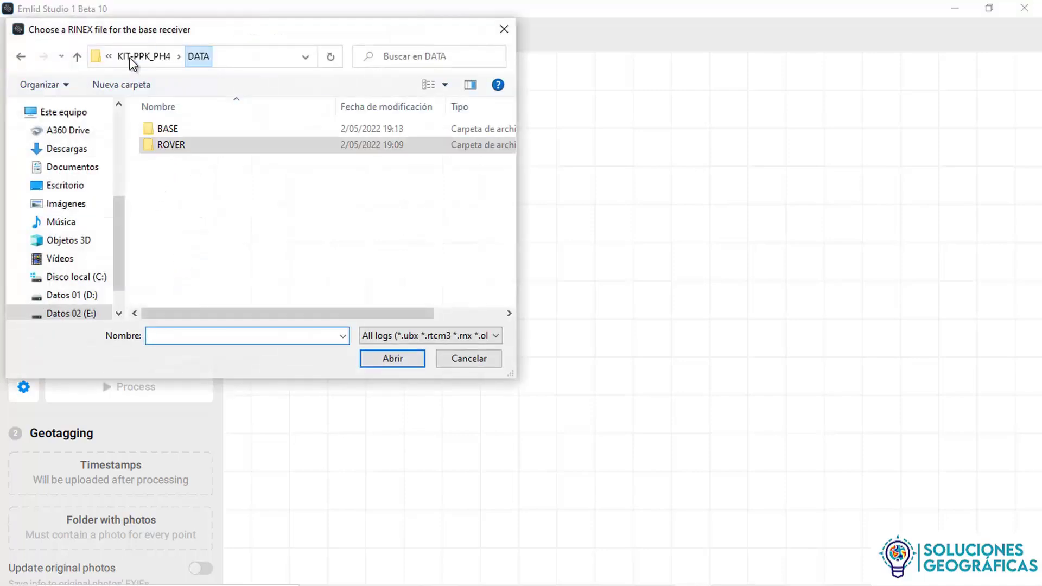
{"action": "left_click", "coordinate": [170, 133]}
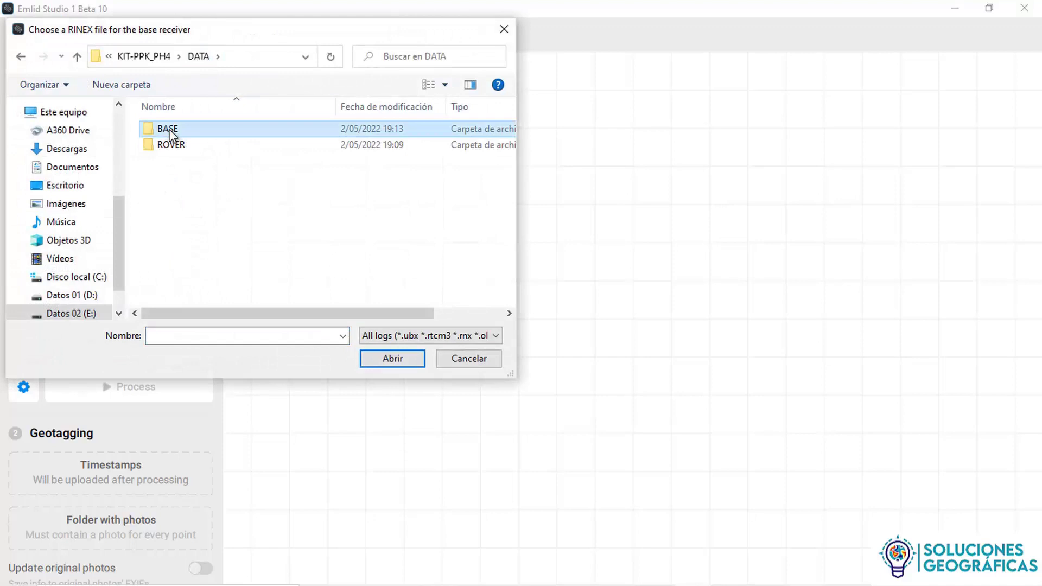
{"action": "double_click", "coordinate": [171, 133]}
{"action": "double_click", "coordinate": [181, 128]}
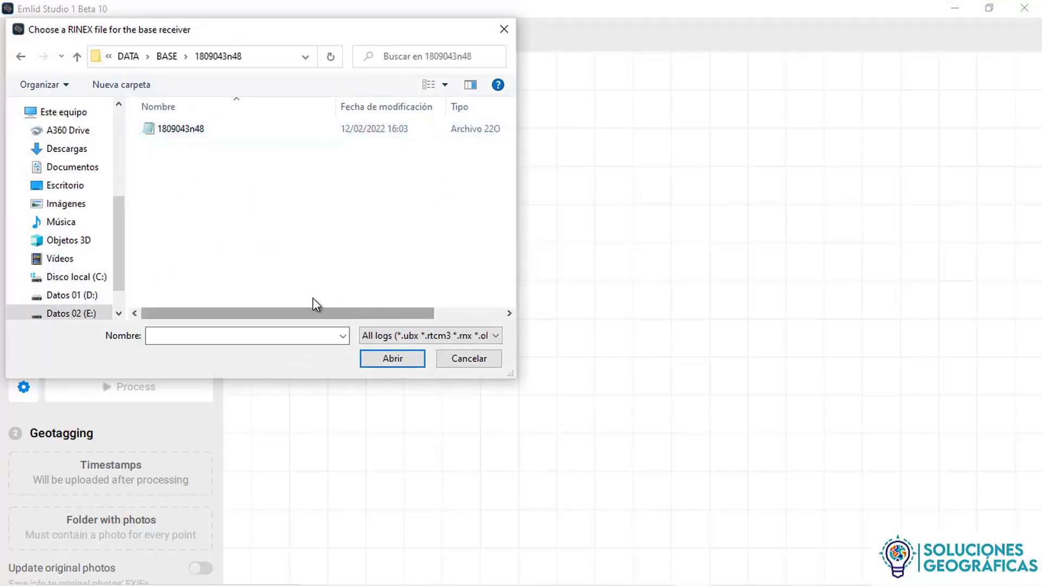
{"action": "left_click", "coordinate": [193, 130]}
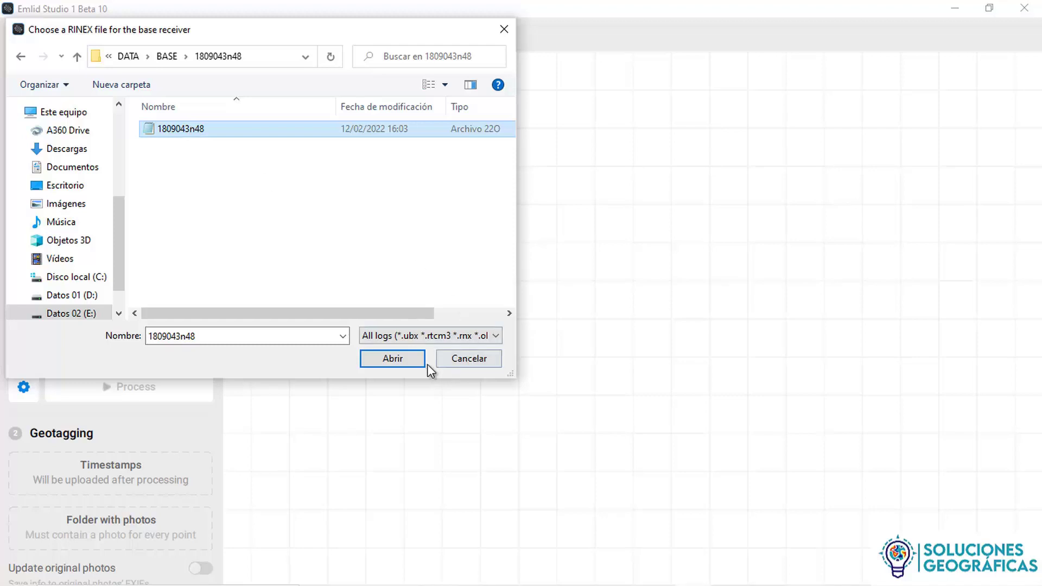
{"action": "left_click", "coordinate": [408, 360]}
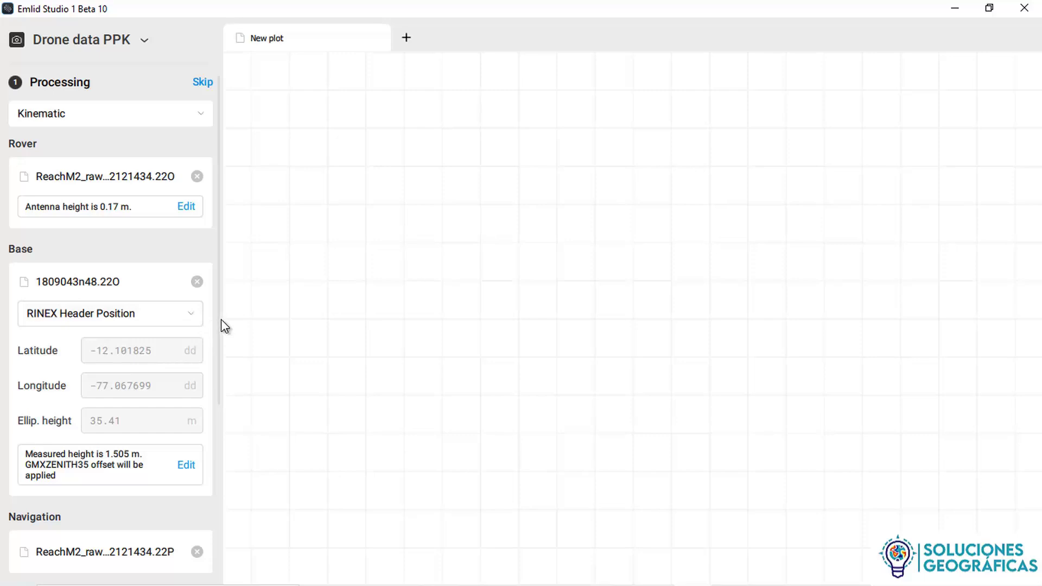
Try the dms format for the base coordinates and settle on Lat/Lon/Height, dd.
{"action": "left_click", "coordinate": [191, 319]}
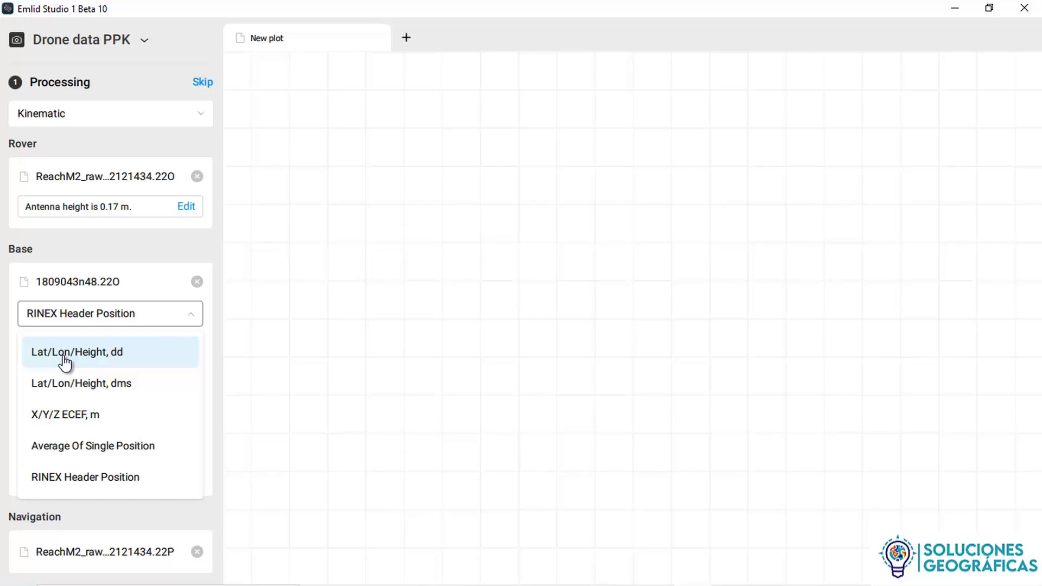
{"action": "left_click", "coordinate": [81, 356]}
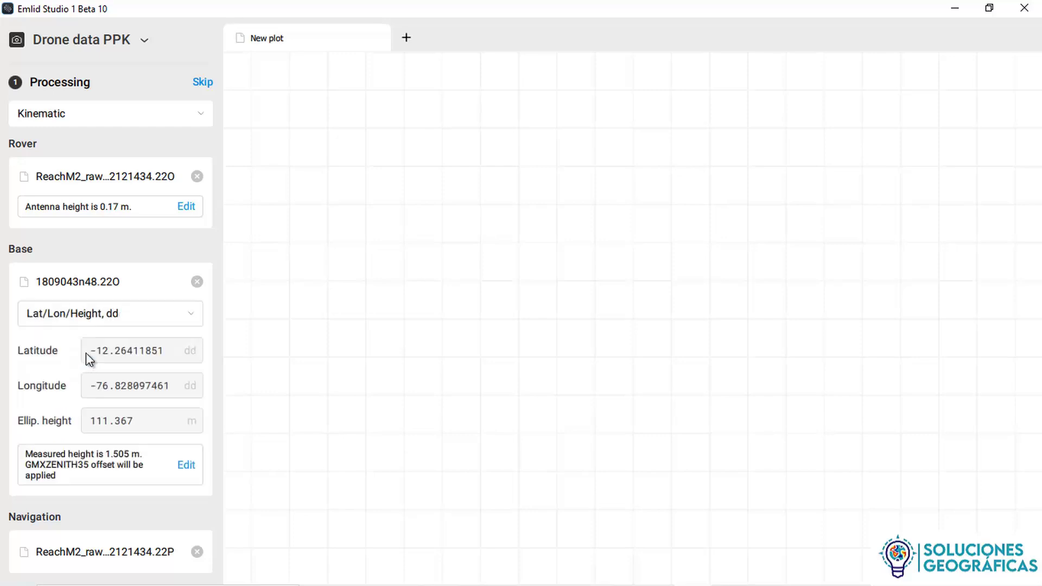
{"action": "left_click", "coordinate": [200, 320]}
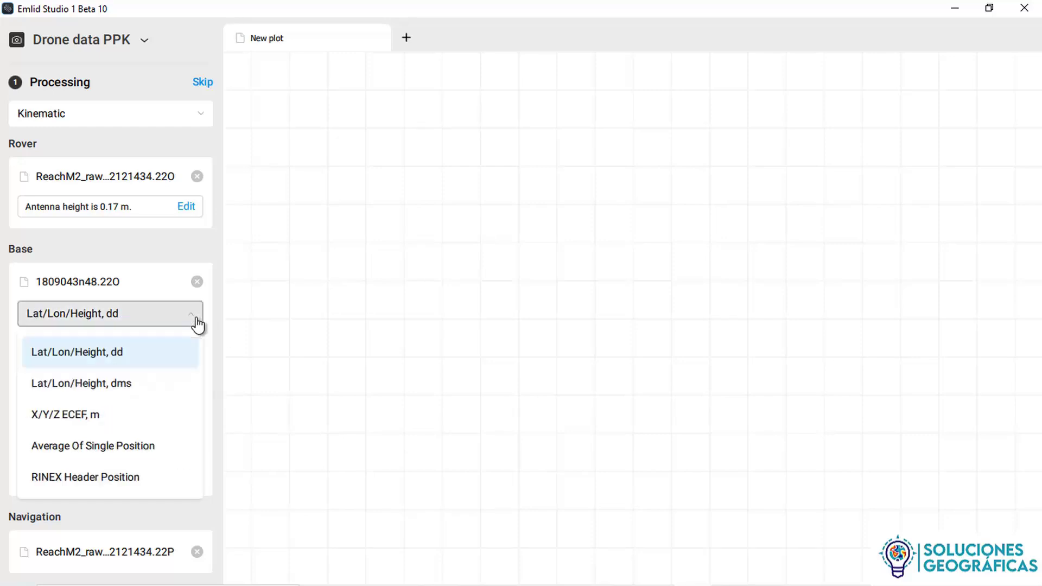
{"action": "left_click", "coordinate": [122, 383]}
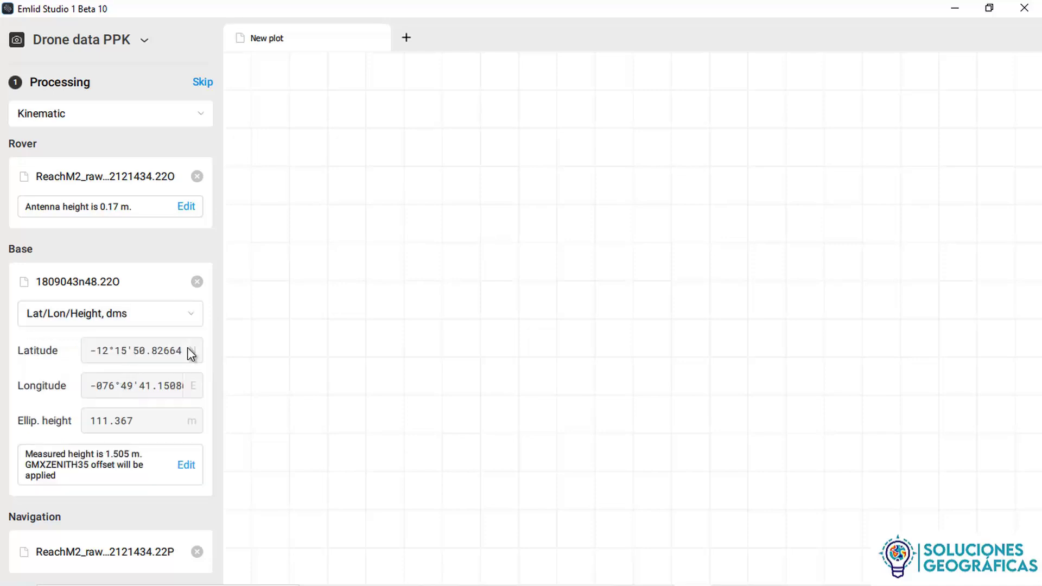
{"action": "left_click", "coordinate": [199, 320]}
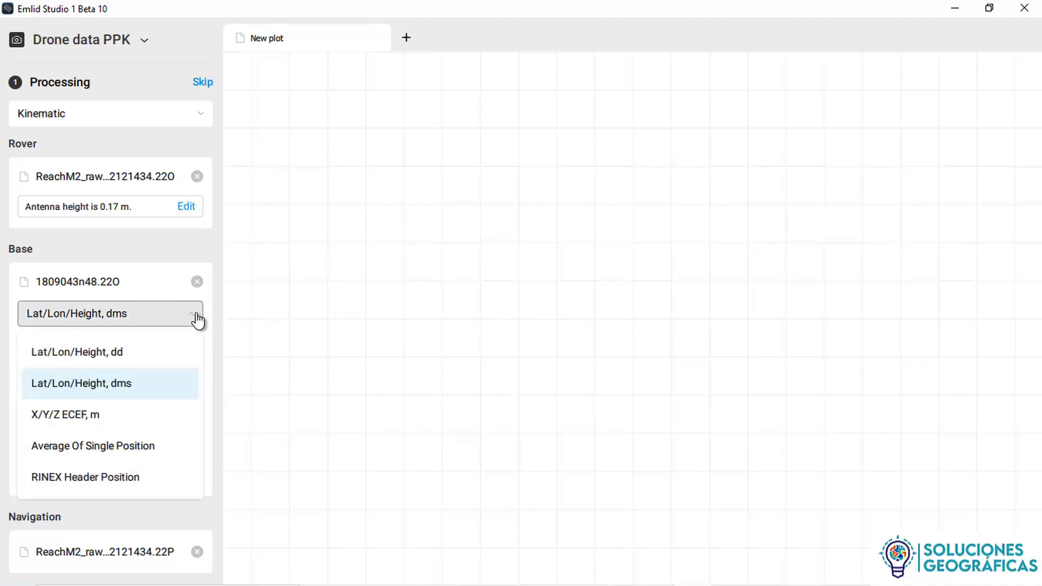
{"action": "left_click", "coordinate": [123, 354]}
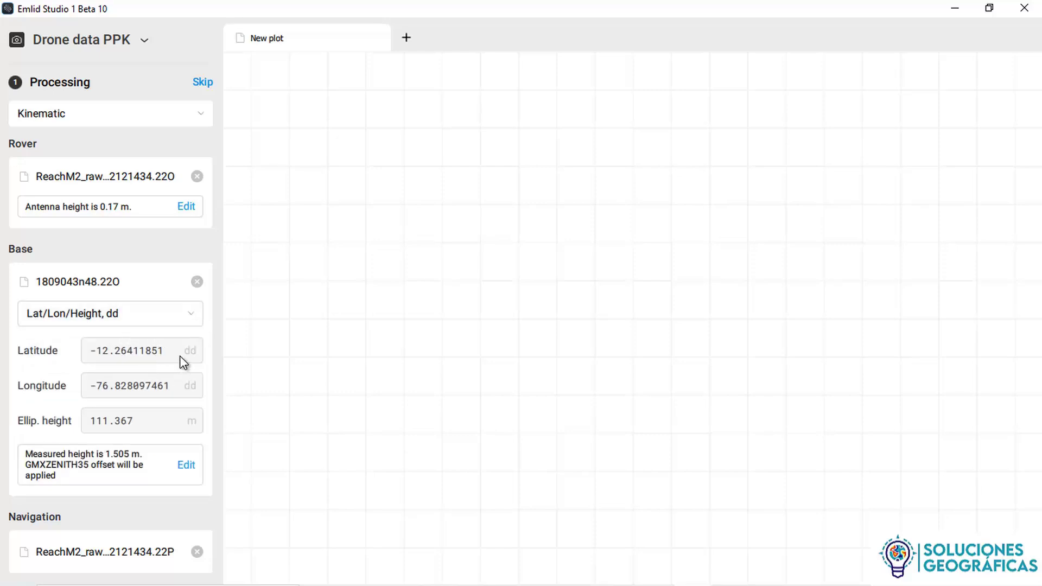
{"action": "scroll", "coordinate": [167, 350], "scroll_direction": "down", "scroll_amount": 2}
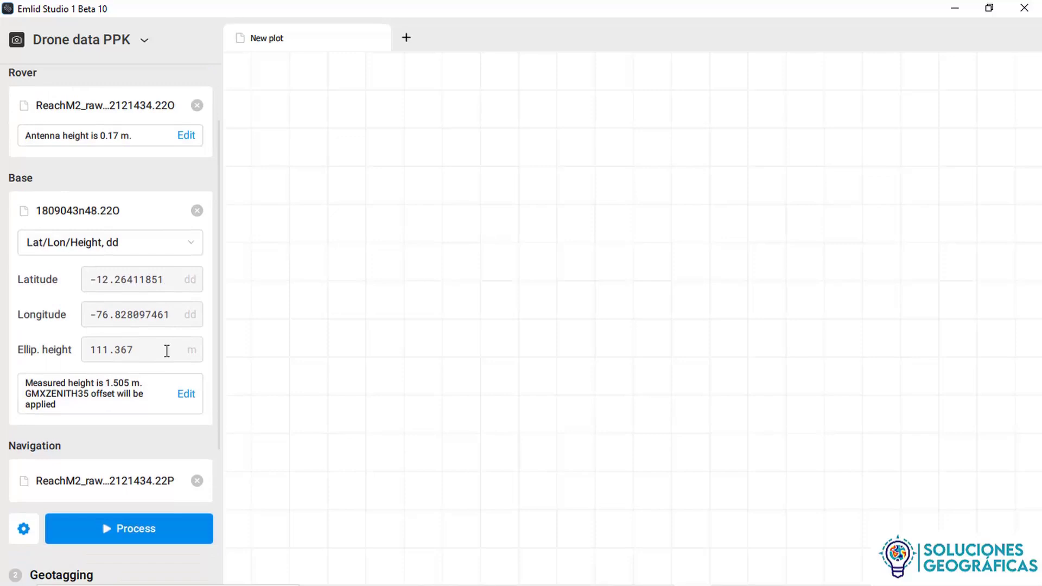
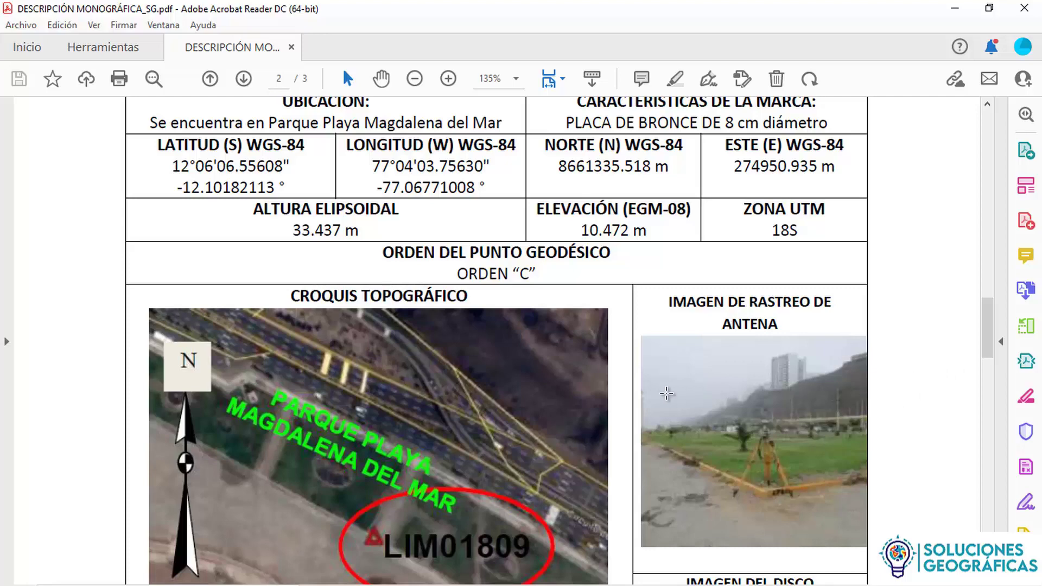
In Adobe Acrobat Reader, examine point LIM01809's WGS-84 latitude, longitude and ellipsoidal height in DESCRIPCIÓN MONOGRÁFICA_SG.pdf.
{"action": "scroll", "coordinate": [380, 325], "scroll_direction": "up", "scroll_amount": 3}
{"action": "scroll", "coordinate": [286, 297], "scroll_direction": "up", "scroll_amount": 2}
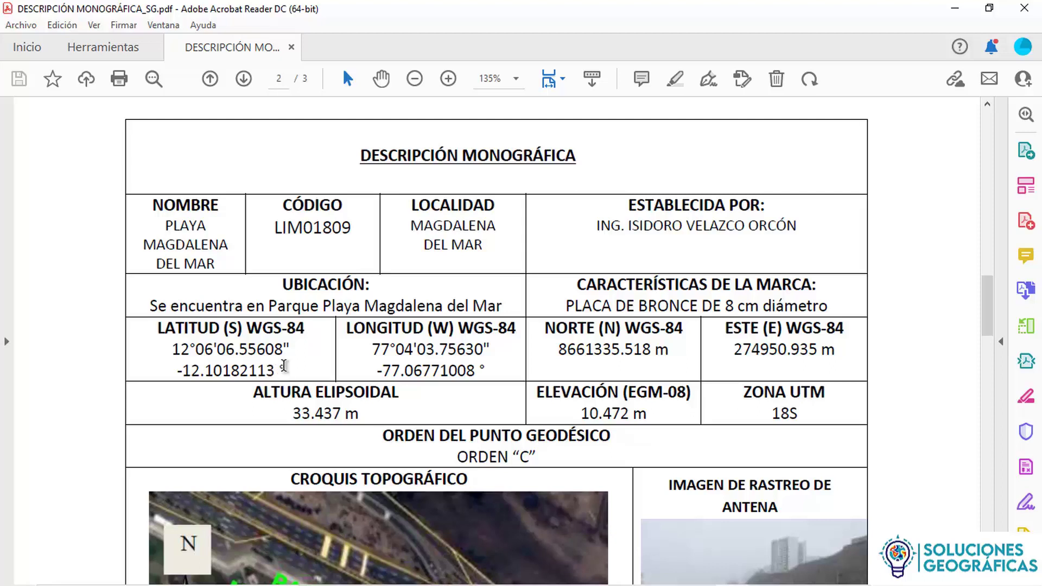
{"action": "left_click_drag", "start_coordinate": [258, 328], "coordinate": [311, 334]}
{"action": "left_click", "coordinate": [318, 363]}
{"action": "left_click_drag", "start_coordinate": [275, 371], "coordinate": [176, 372]}
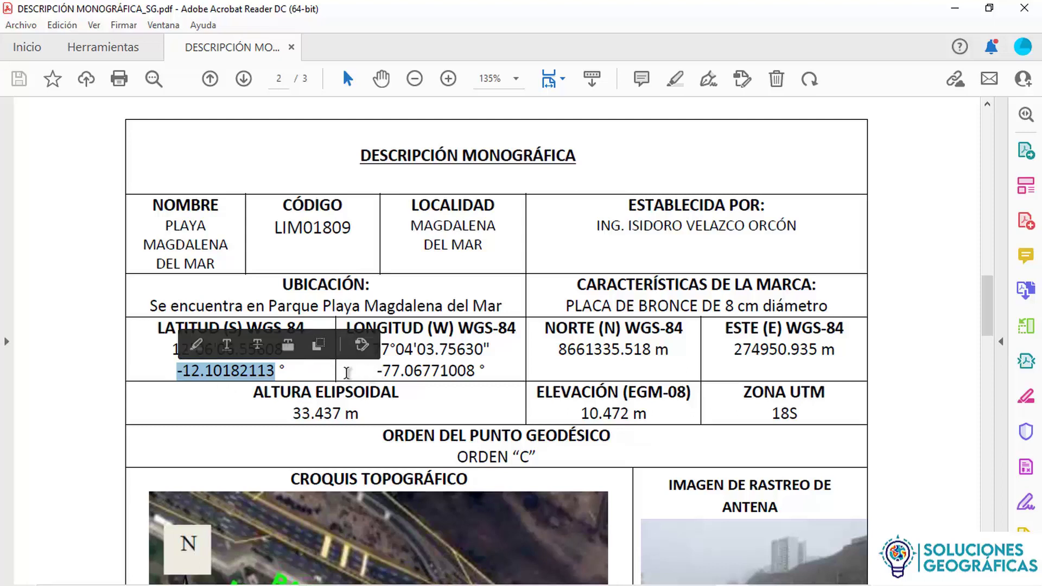
{"action": "left_click_drag", "start_coordinate": [377, 371], "coordinate": [480, 372]}
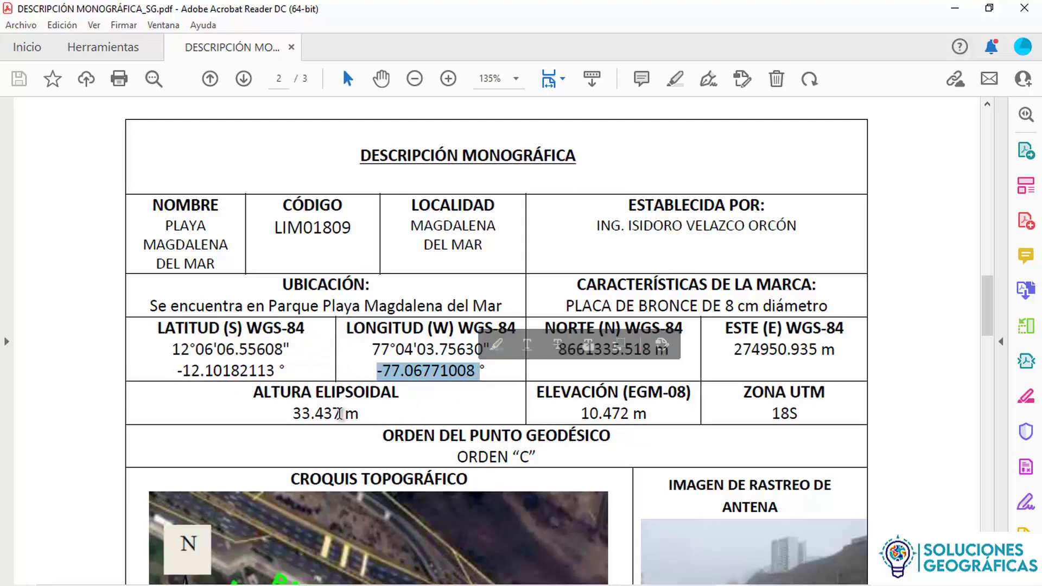
{"action": "left_click_drag", "start_coordinate": [341, 413], "coordinate": [294, 418]}
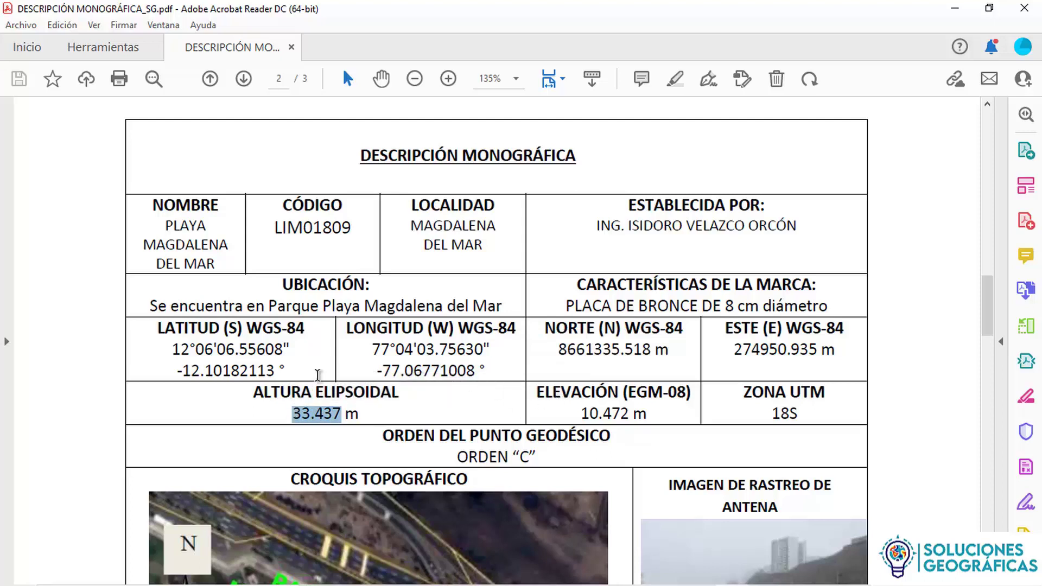
Copy the decimal latitude -12.10182113 from the PDF and paste it as the base latitude in Emlid Studio.
{"action": "left_click_drag", "start_coordinate": [275, 372], "coordinate": [175, 372]}
{"action": "key", "text": "ctrl+c"}
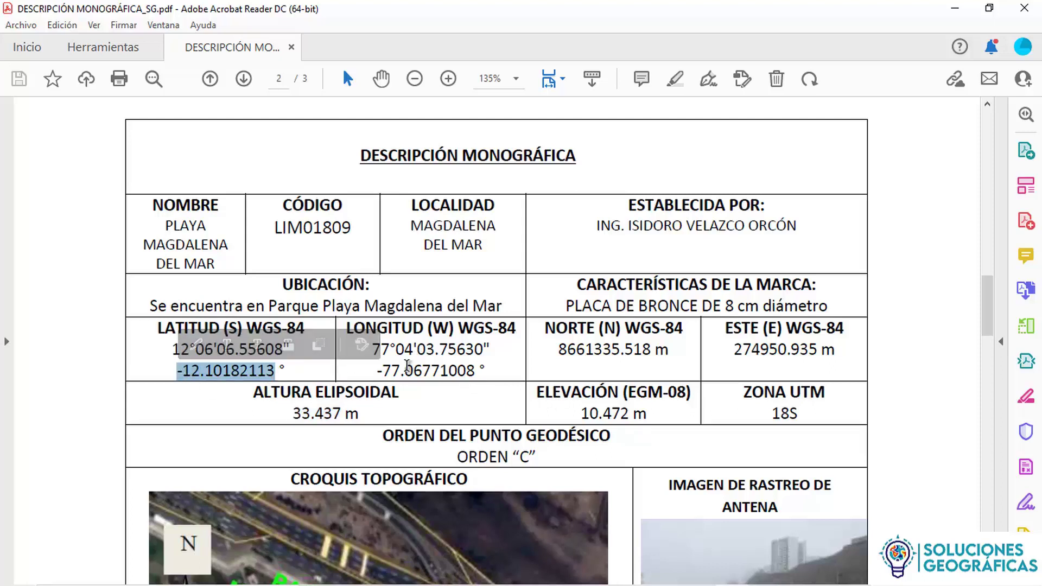
{"action": "key", "text": "alt+Tab"}
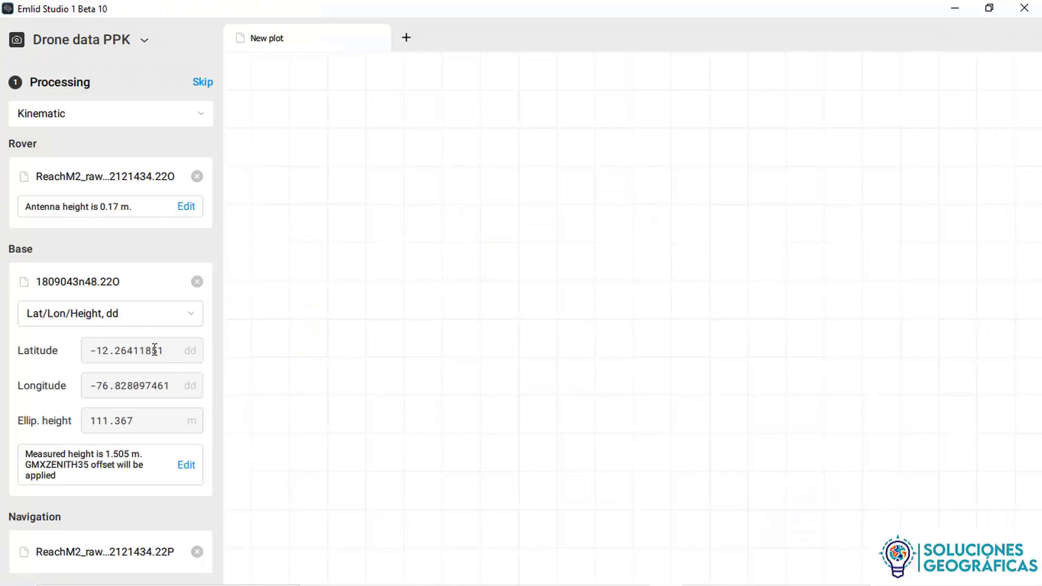
{"action": "left_click_drag", "start_coordinate": [155, 350], "coordinate": [88, 353]}
{"action": "key", "text": "ctrl+v"}
Copy the decimal longitude -77.06771008 from the PDF and paste it as the base longitude in Emlid Studio.
{"action": "key", "text": "alt+Tab"}
{"action": "left_click", "coordinate": [475, 372]}
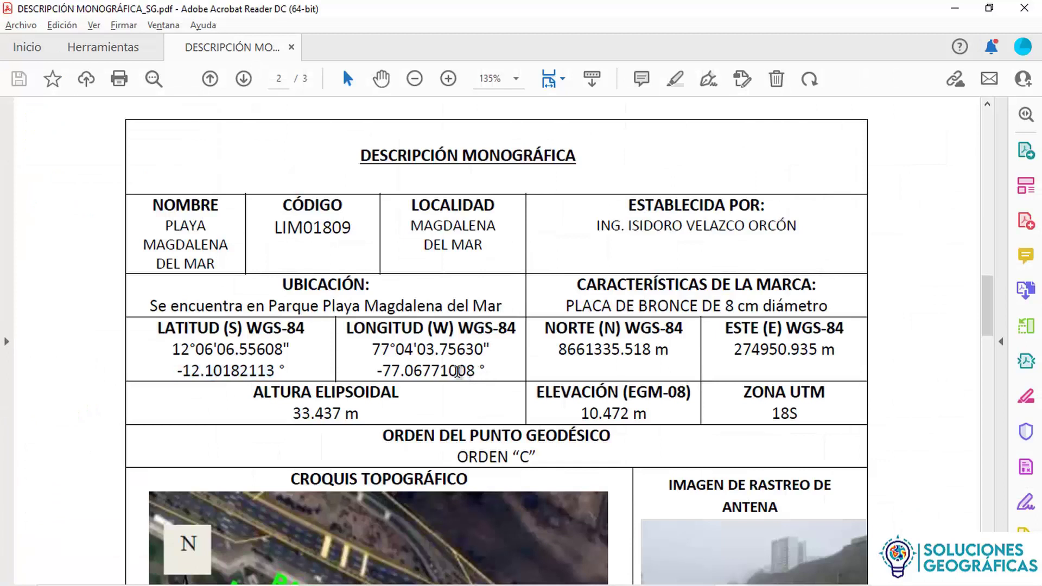
{"action": "left_click_drag", "start_coordinate": [476, 372], "coordinate": [374, 370]}
{"action": "key", "text": "ctrl+c"}
{"action": "key", "text": "alt+Tab"}
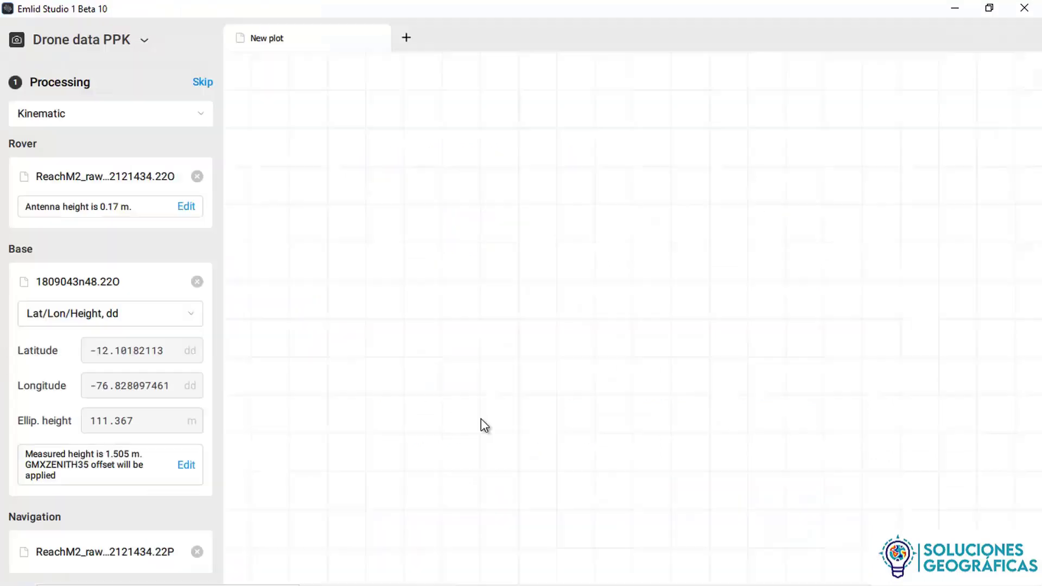
{"action": "left_click_drag", "start_coordinate": [174, 384], "coordinate": [94, 388]}
{"action": "key", "text": "ctrl+v"}
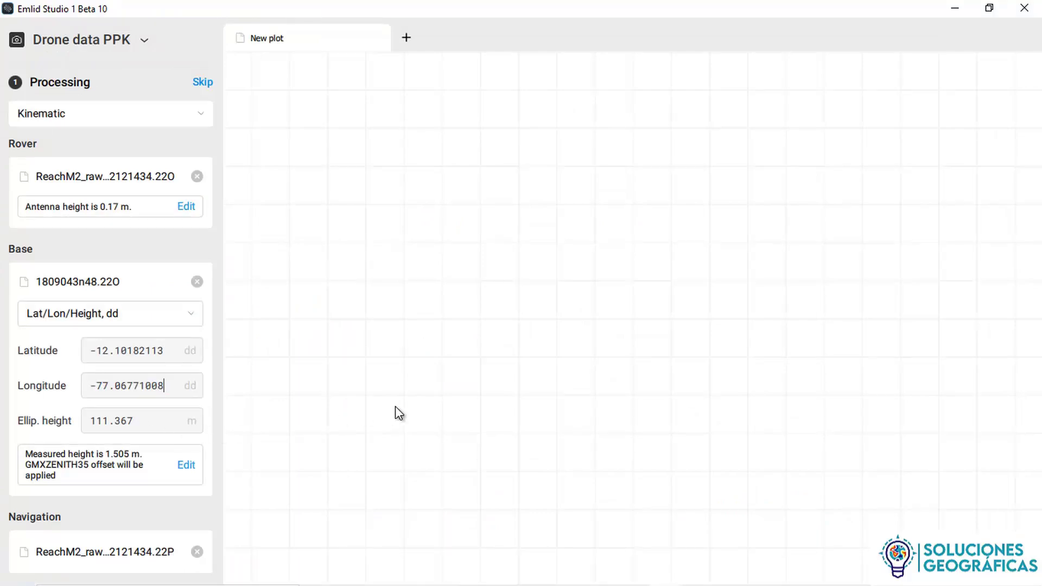
Take the ellipsoidal height from the PDF and set the base's Ellip. height to 33.437 m in Emlid Studio.
{"action": "key", "text": "alt+Tab"}
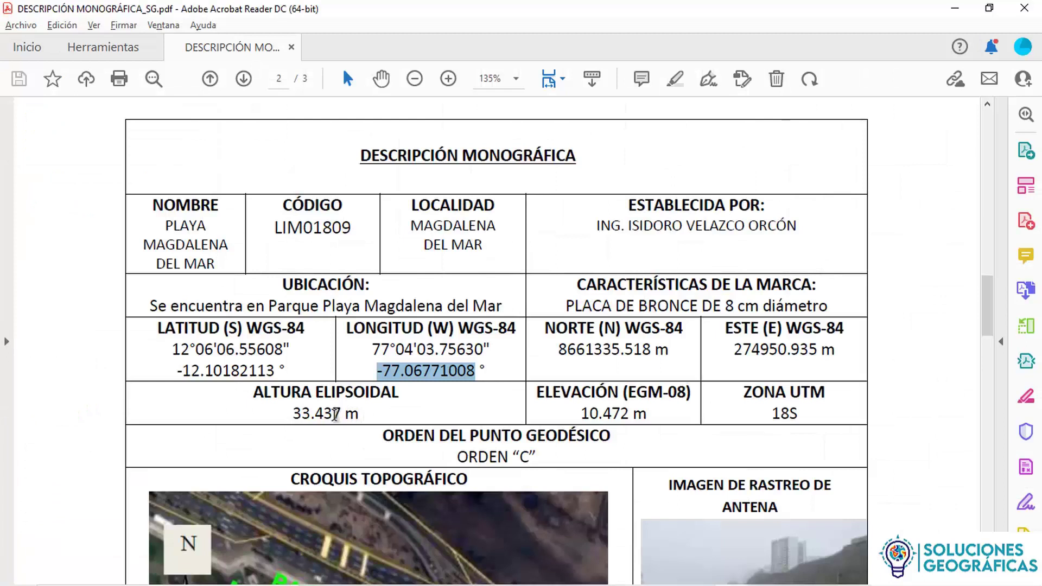
{"action": "left_click_drag", "start_coordinate": [342, 414], "coordinate": [293, 414]}
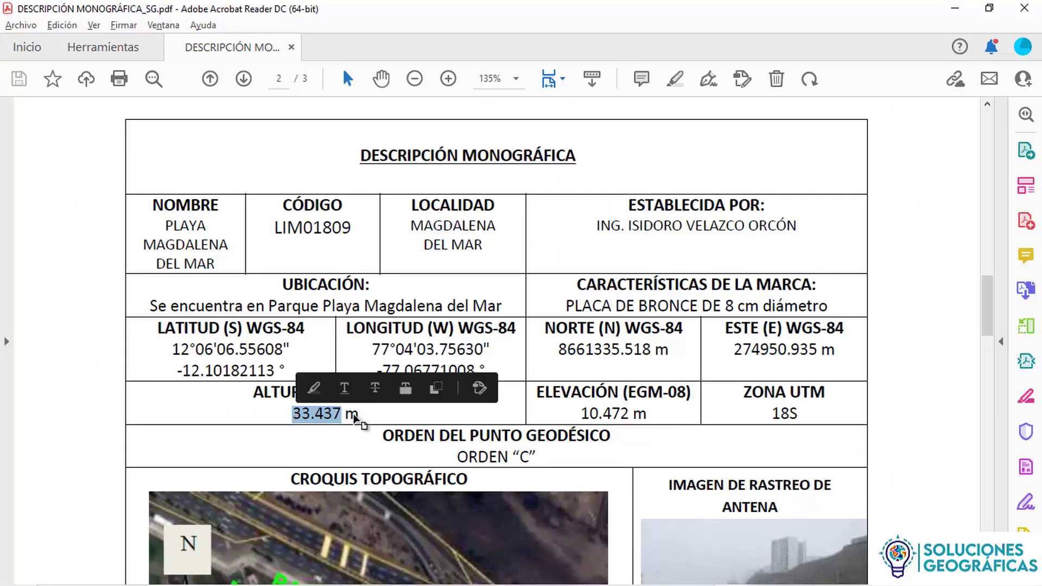
{"action": "key", "text": "alt+Tab"}
{"action": "left_click_drag", "start_coordinate": [151, 420], "coordinate": [86, 421]}
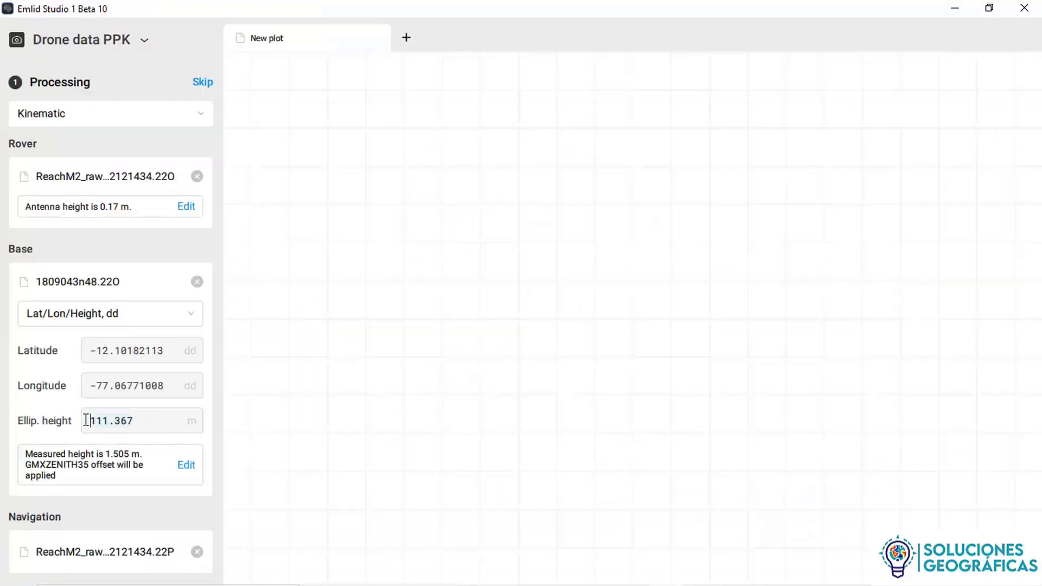
{"action": "type", "text": "33.437"}
Review the base antenna's measured height and antenna type, then close the settings without saving.
{"action": "left_click", "coordinate": [187, 466]}
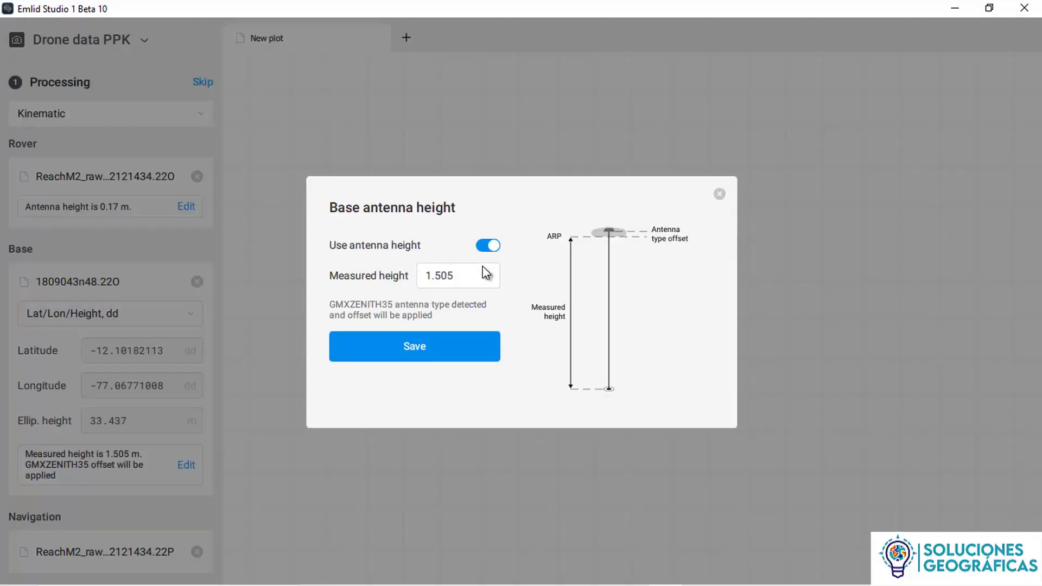
{"action": "left_click", "coordinate": [719, 194]}
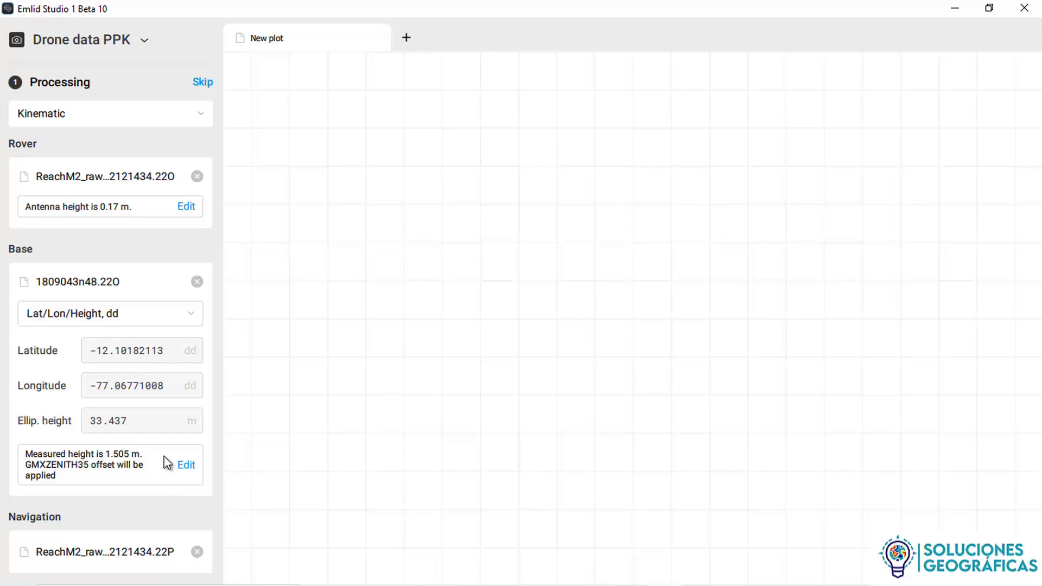
{"action": "scroll", "coordinate": [190, 402], "scroll_direction": "down", "scroll_amount": 4}
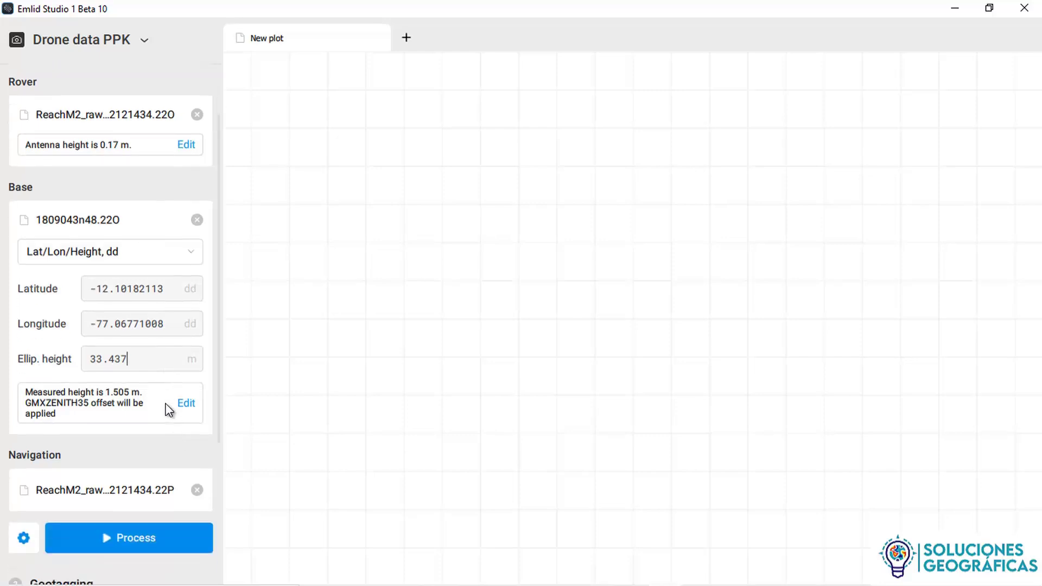
{"action": "scroll", "coordinate": [192, 386], "scroll_direction": "up", "scroll_amount": 2}
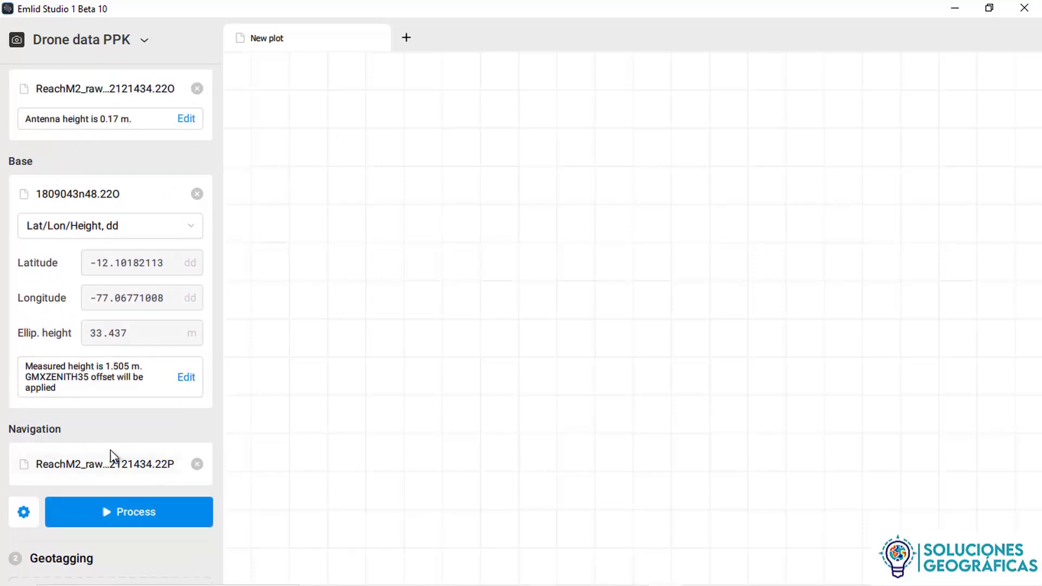
{"action": "left_click", "coordinate": [141, 468]}
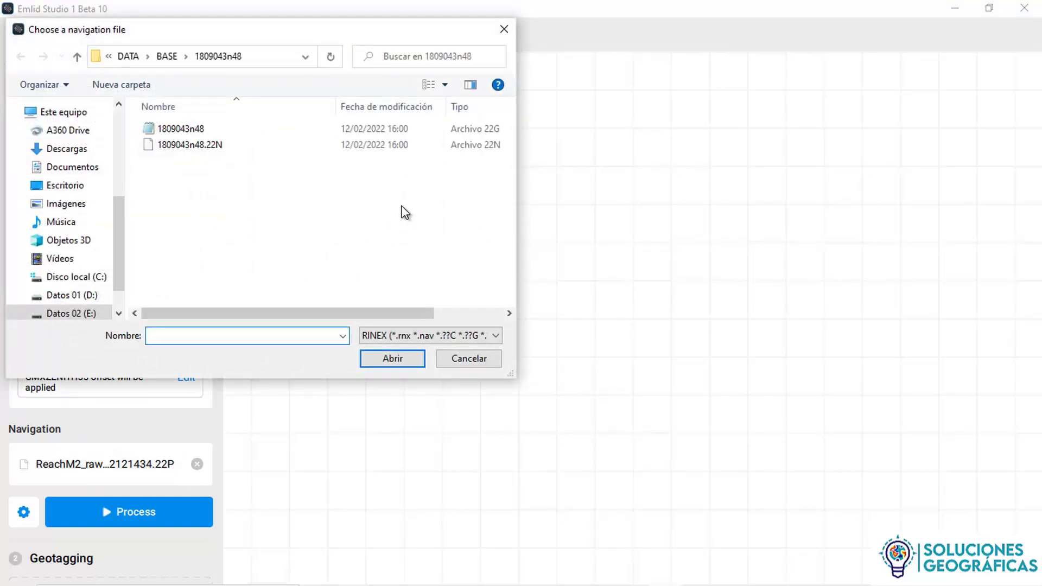
{"action": "left_click", "coordinate": [128, 56]}
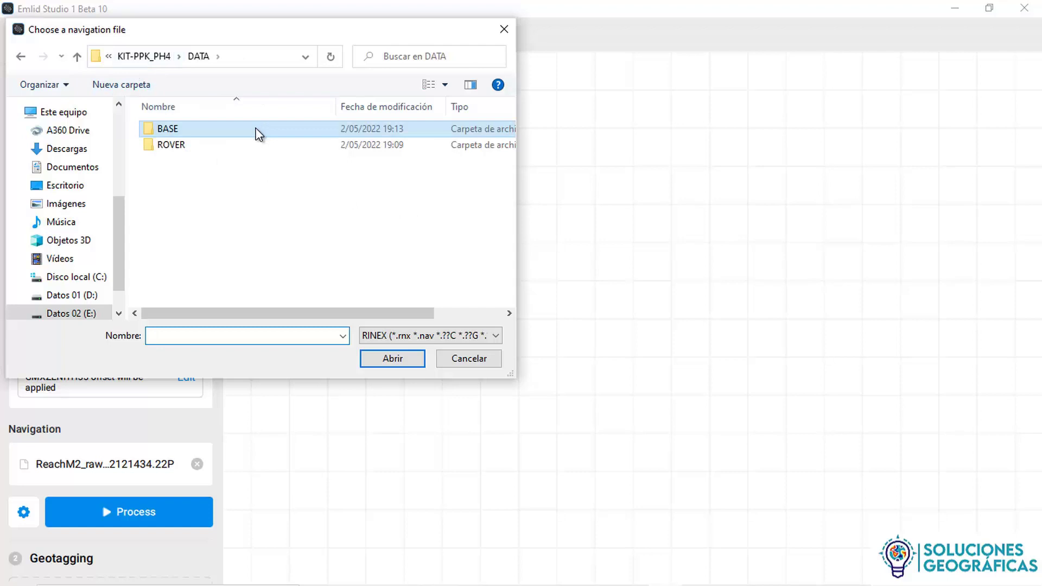
{"action": "double_click", "coordinate": [200, 142]}
{"action": "double_click", "coordinate": [170, 132]}
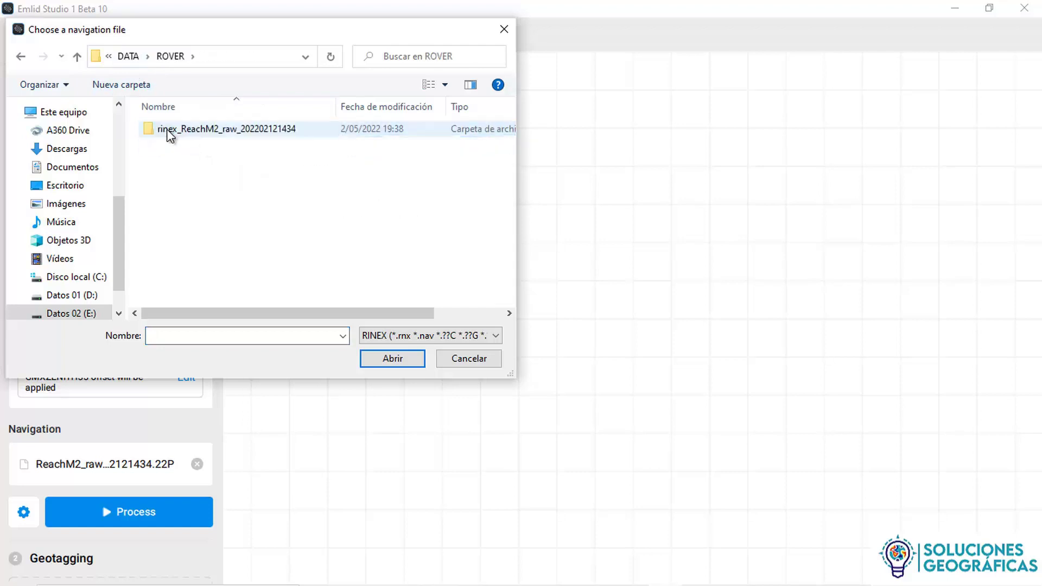
{"action": "double_click", "coordinate": [241, 130]}
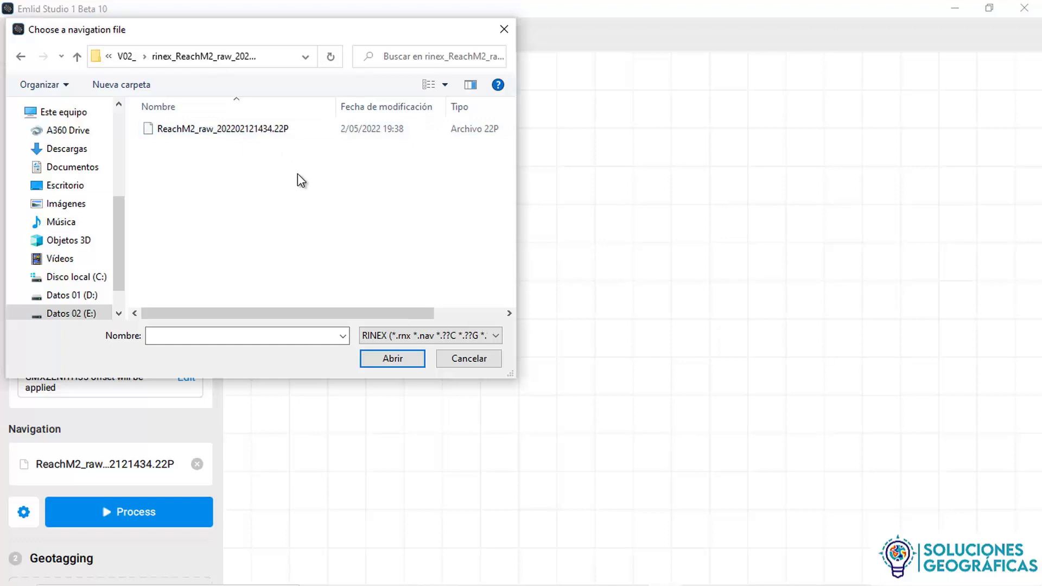
{"action": "left_click", "coordinate": [230, 132]}
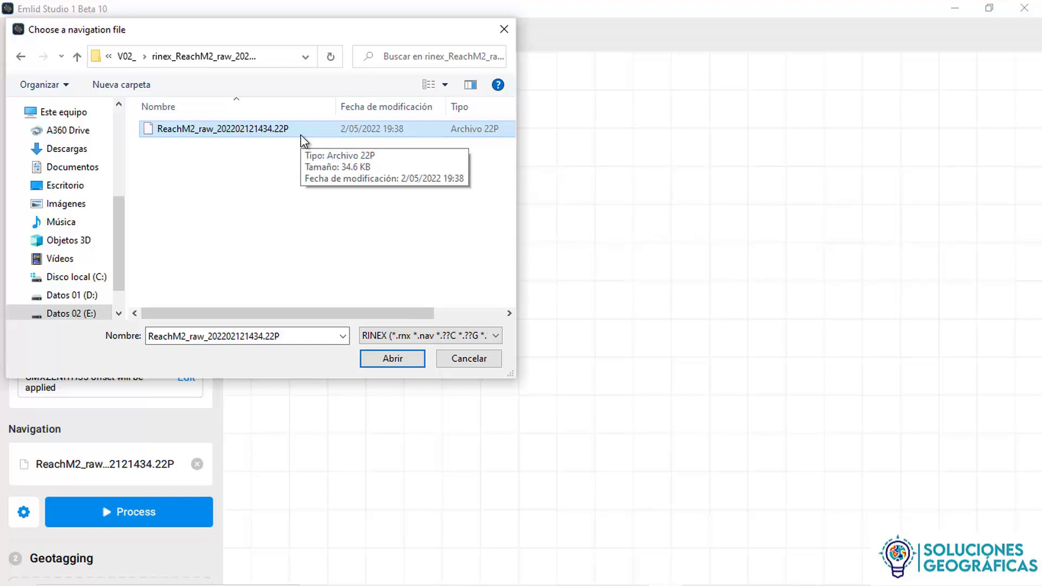
{"action": "left_click", "coordinate": [400, 355]}
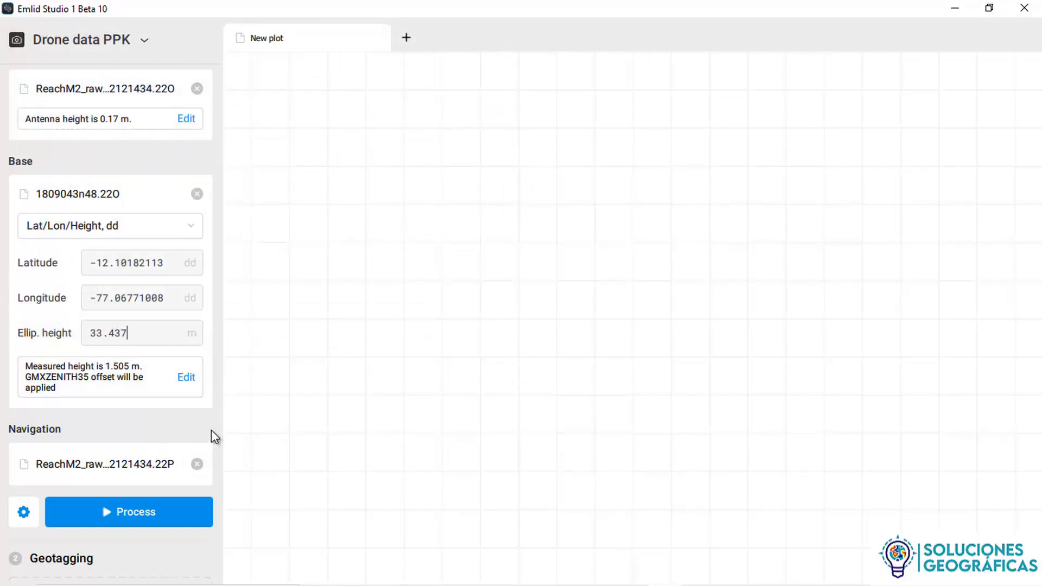
Open the post-processing settings and set the time format to ww ssss GPST.
{"action": "scroll", "coordinate": [109, 461], "scroll_direction": "down", "scroll_amount": 1}
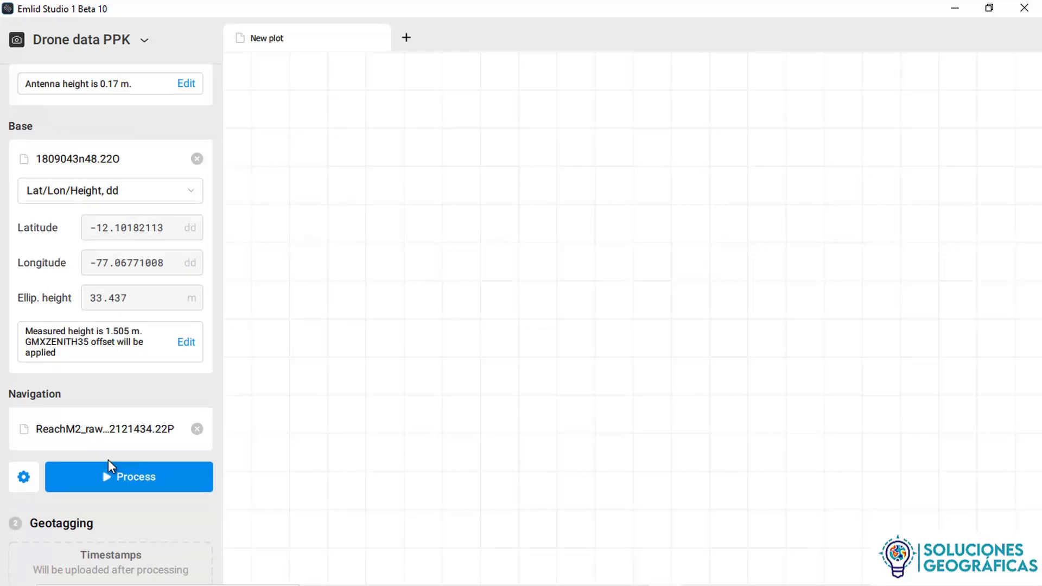
{"action": "left_click", "coordinate": [24, 479]}
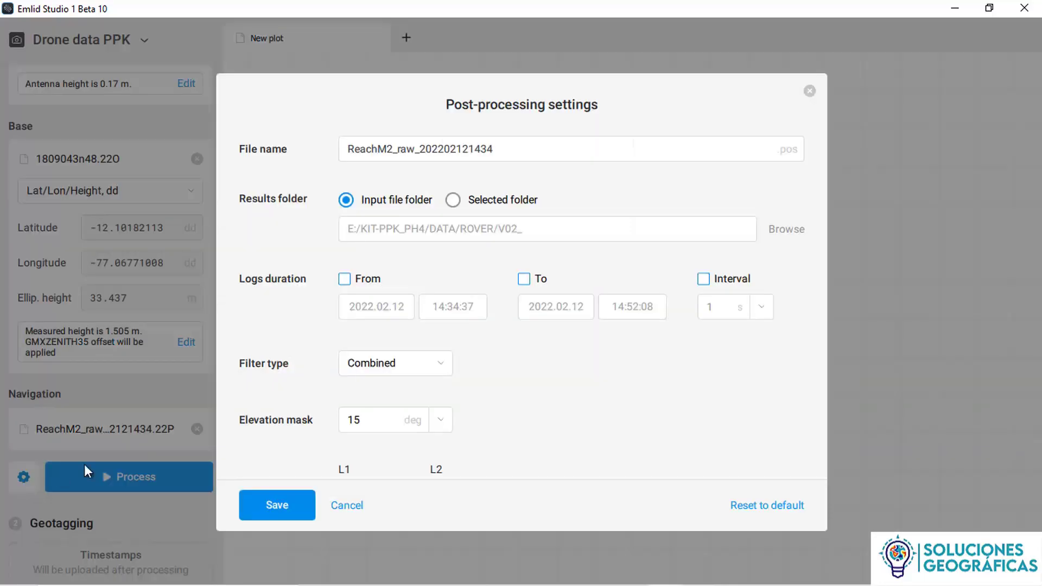
{"action": "scroll", "coordinate": [588, 287], "scroll_direction": "down", "scroll_amount": 3}
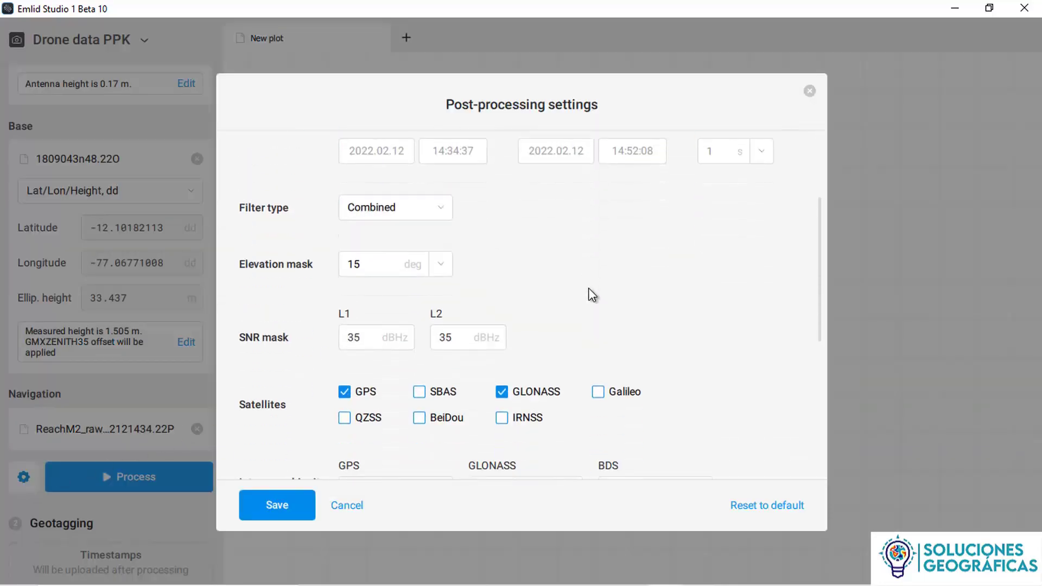
{"action": "scroll", "coordinate": [588, 295], "scroll_direction": "down", "scroll_amount": 6}
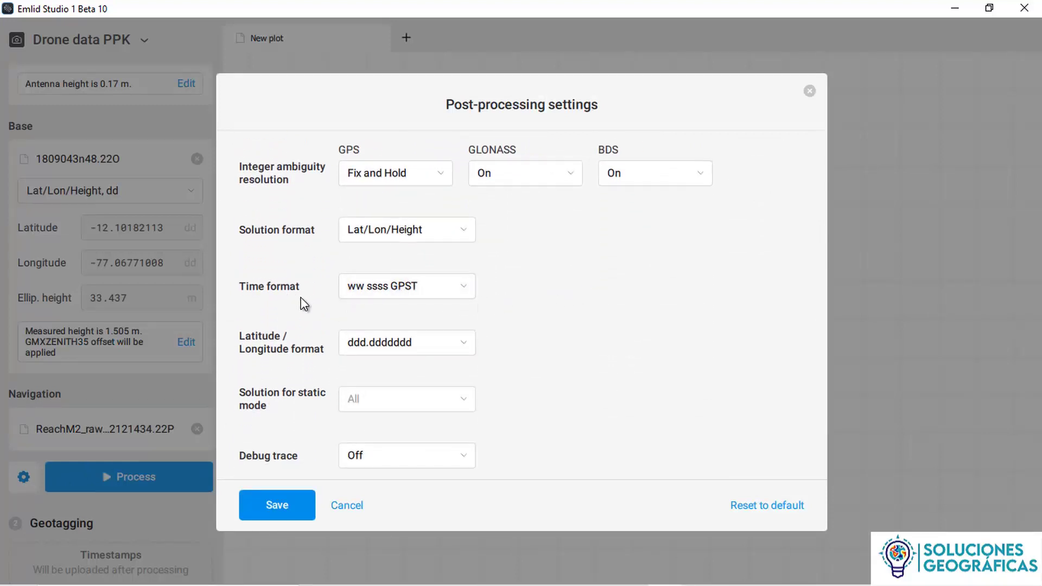
{"action": "left_click", "coordinate": [468, 288]}
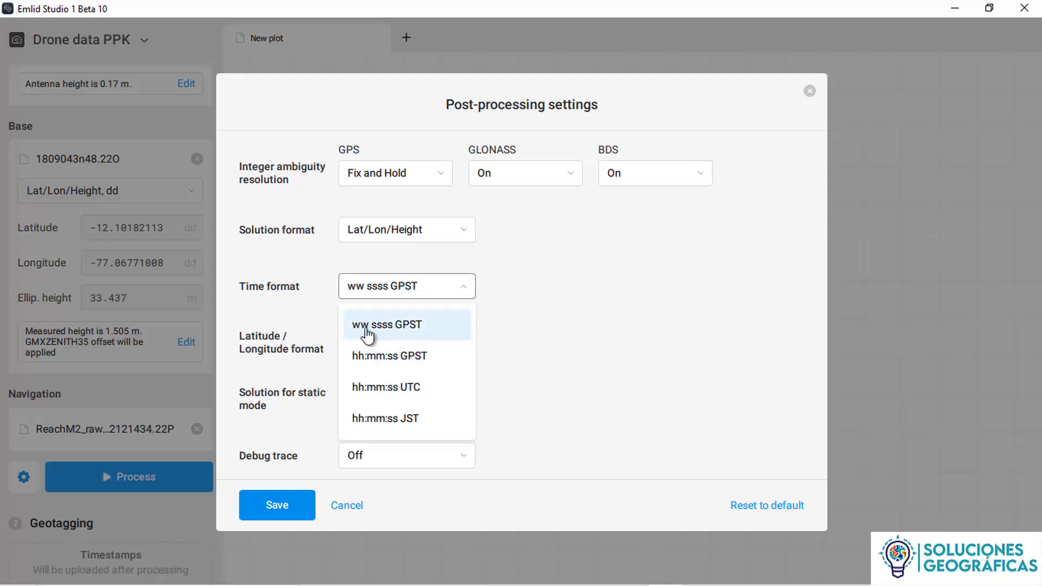
{"action": "left_click", "coordinate": [415, 328]}
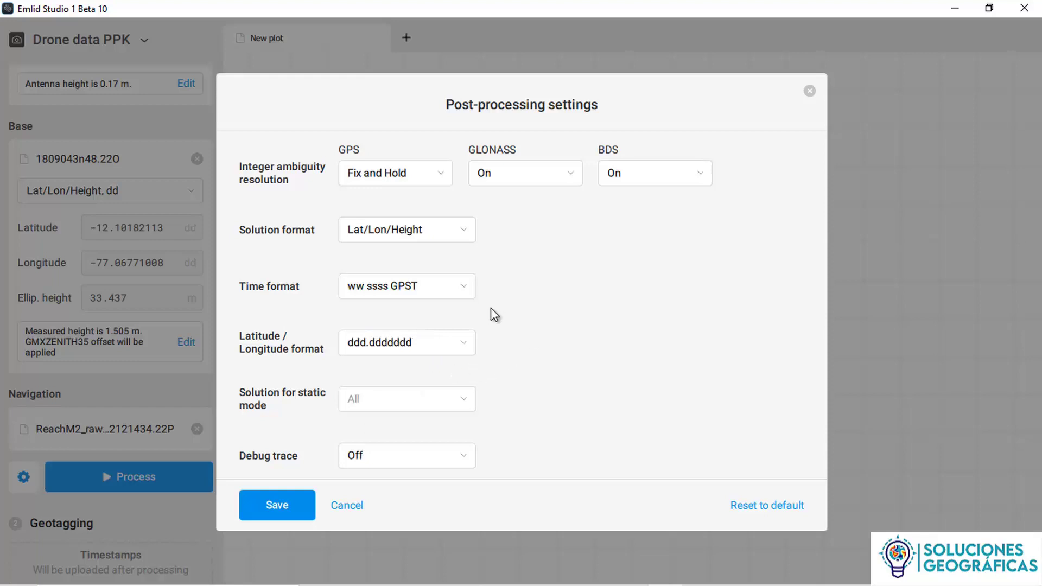
Set the post-processing filter type to Forward.
{"action": "scroll", "coordinate": [537, 304], "scroll_direction": "up", "scroll_amount": 5}
{"action": "scroll", "coordinate": [555, 314], "scroll_direction": "up", "scroll_amount": 2}
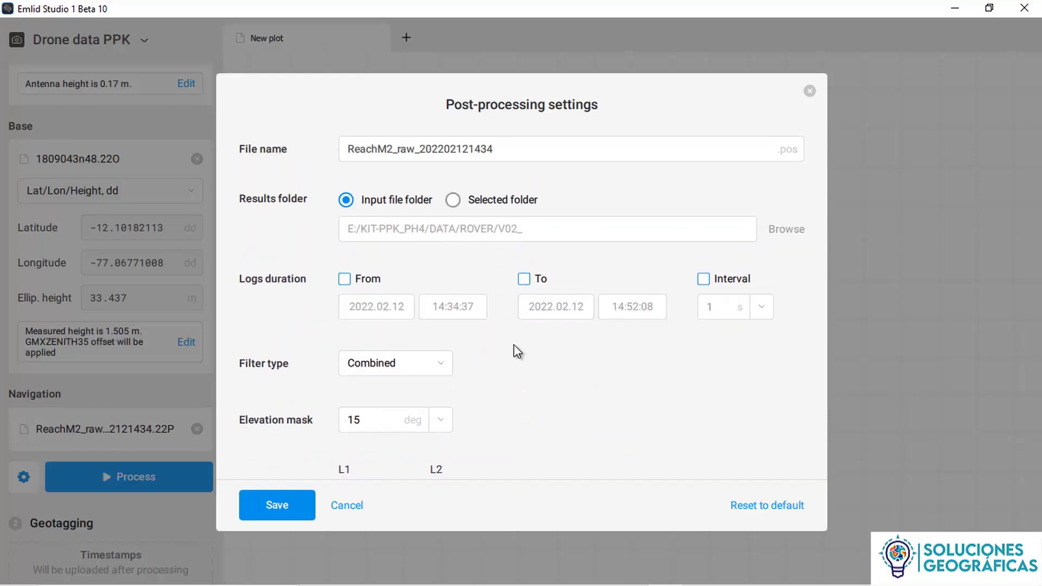
{"action": "left_click", "coordinate": [429, 371]}
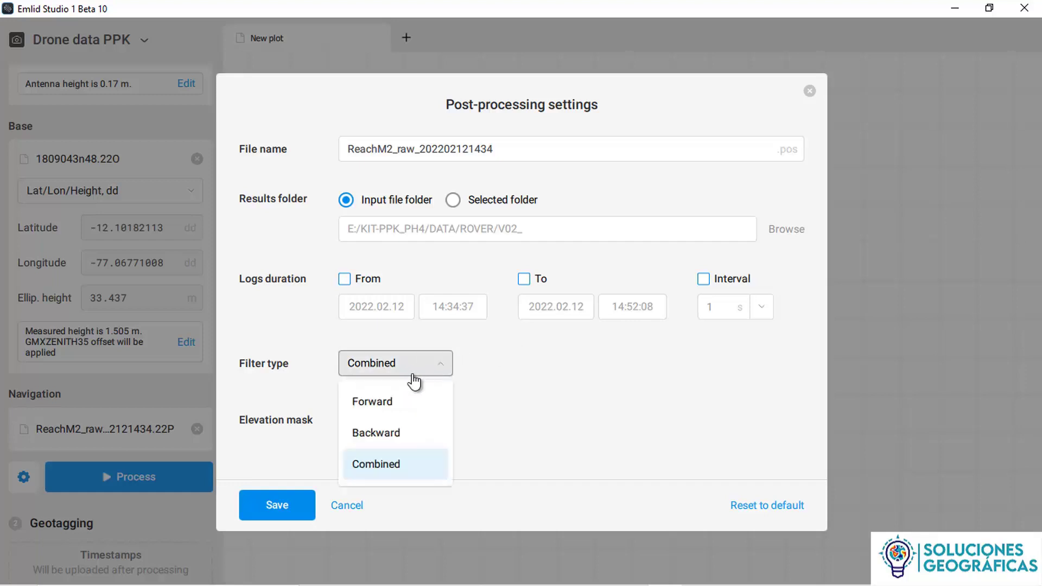
{"action": "left_click", "coordinate": [381, 408]}
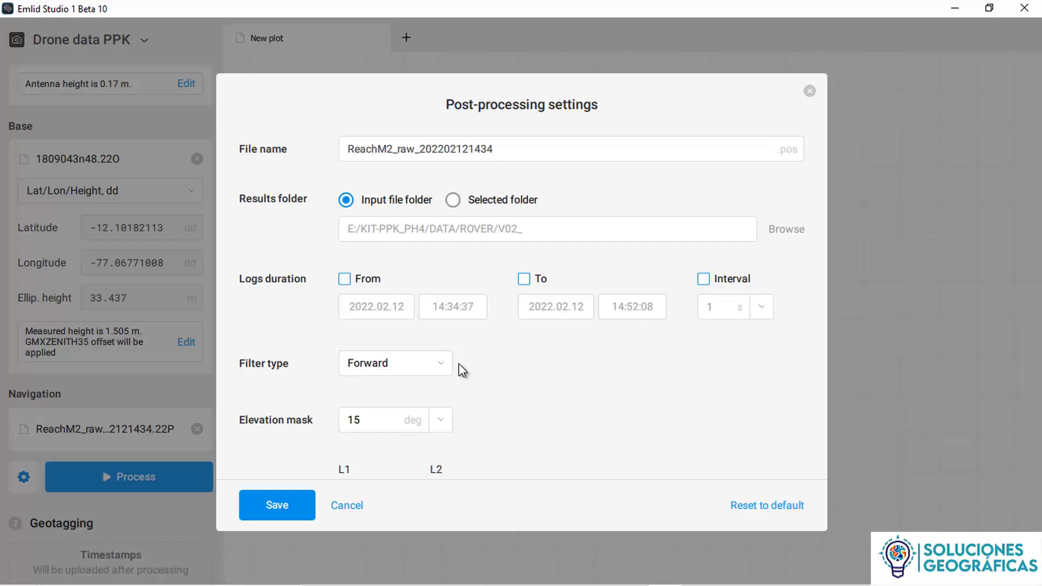
{"action": "left_click", "coordinate": [441, 365]}
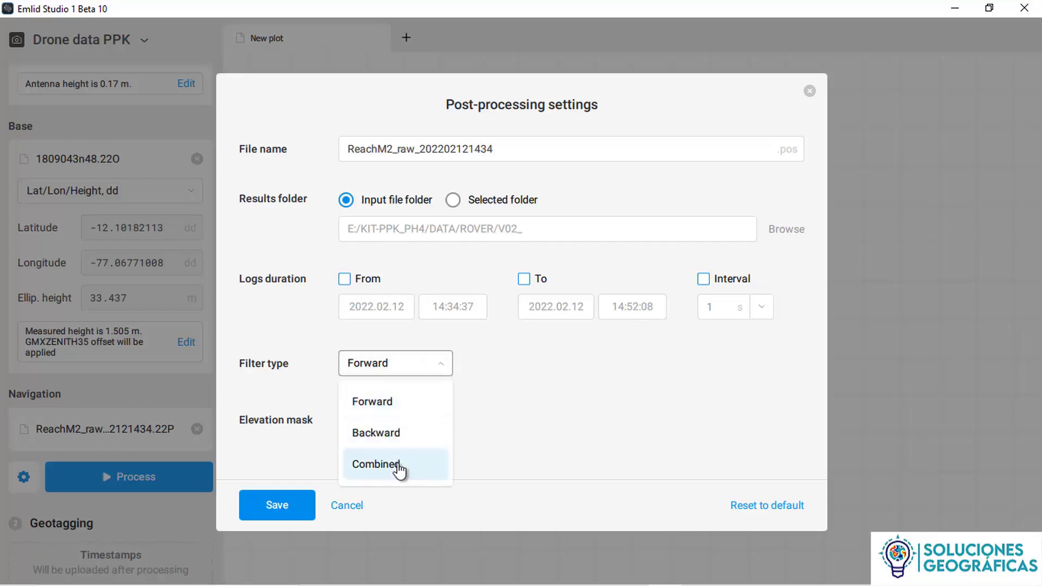
{"action": "left_click", "coordinate": [477, 392]}
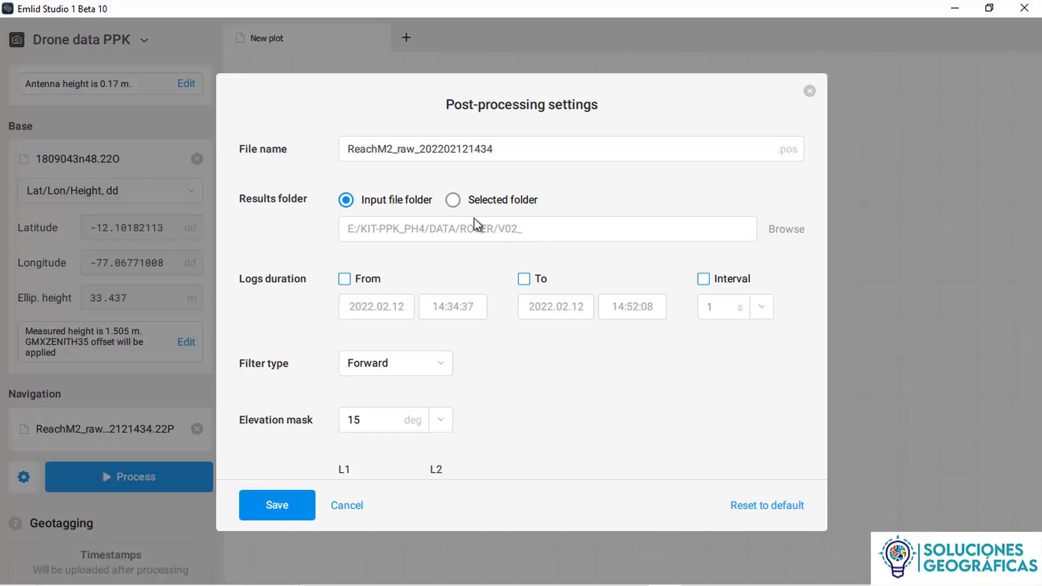
{"action": "left_click", "coordinate": [453, 201]}
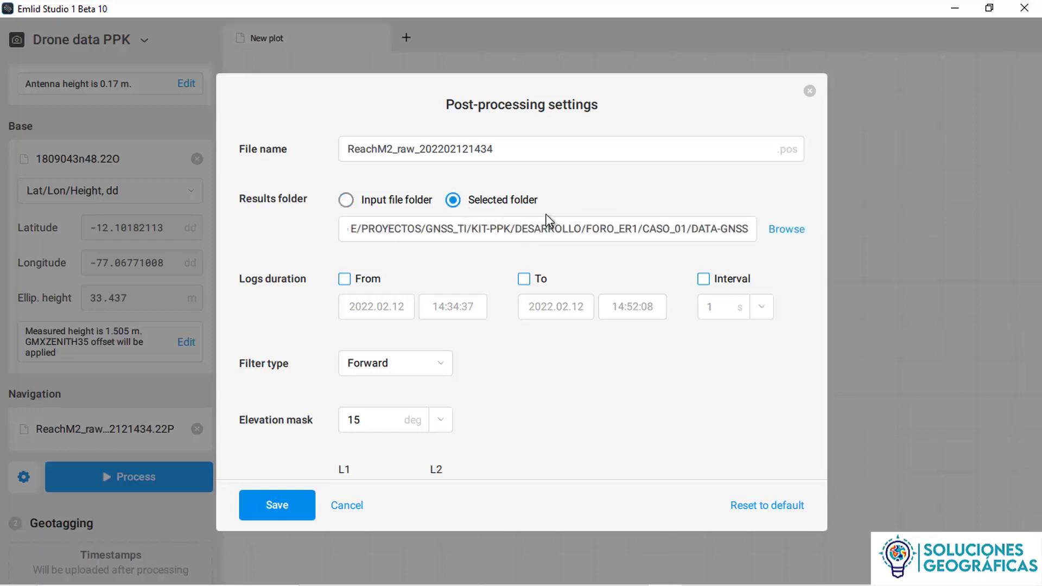
{"action": "left_click", "coordinate": [345, 202]}
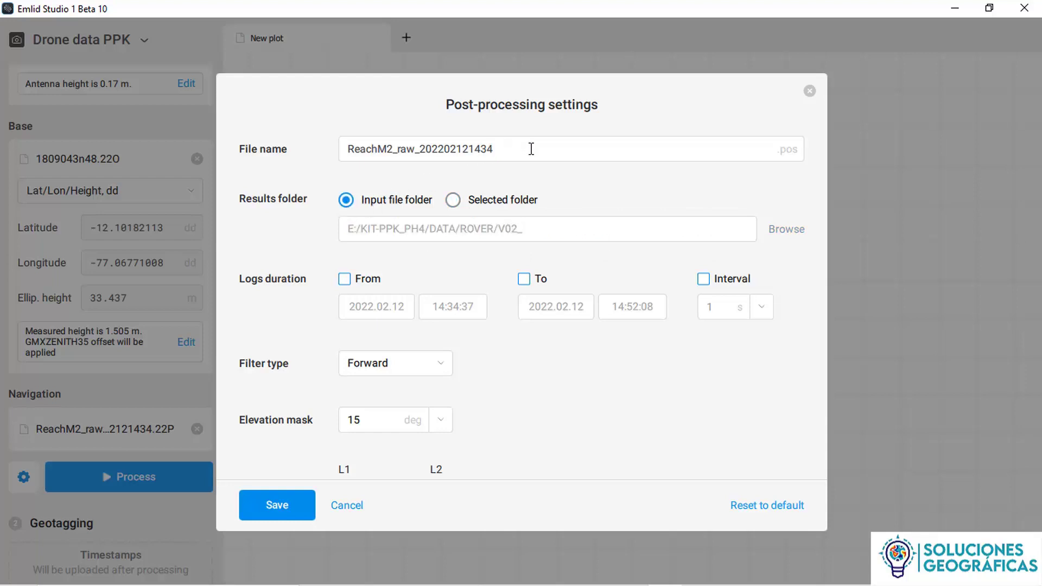
{"action": "left_click_drag", "start_coordinate": [532, 149], "coordinate": [348, 149]}
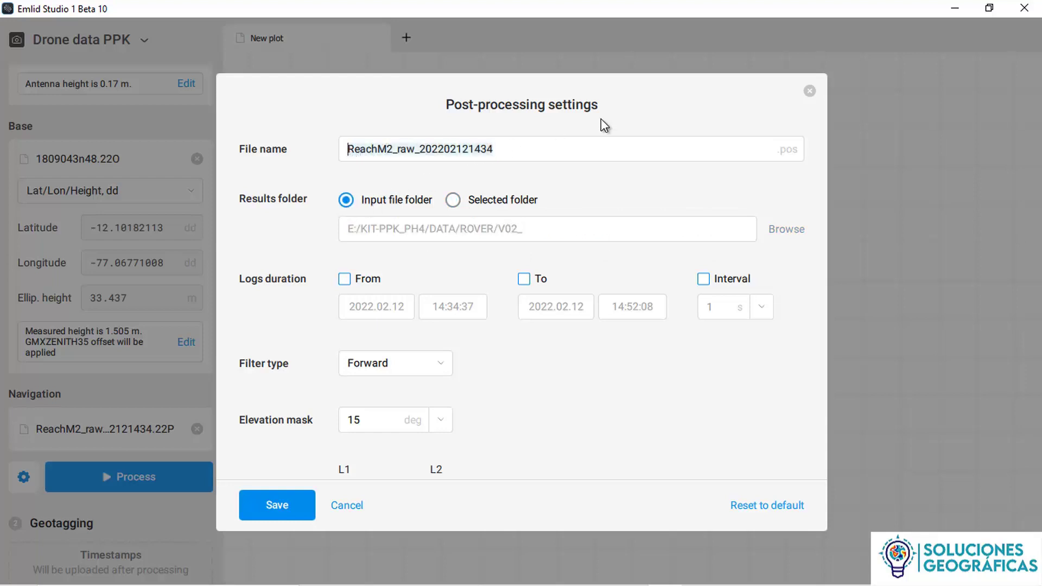
{"action": "left_click", "coordinate": [627, 146]}
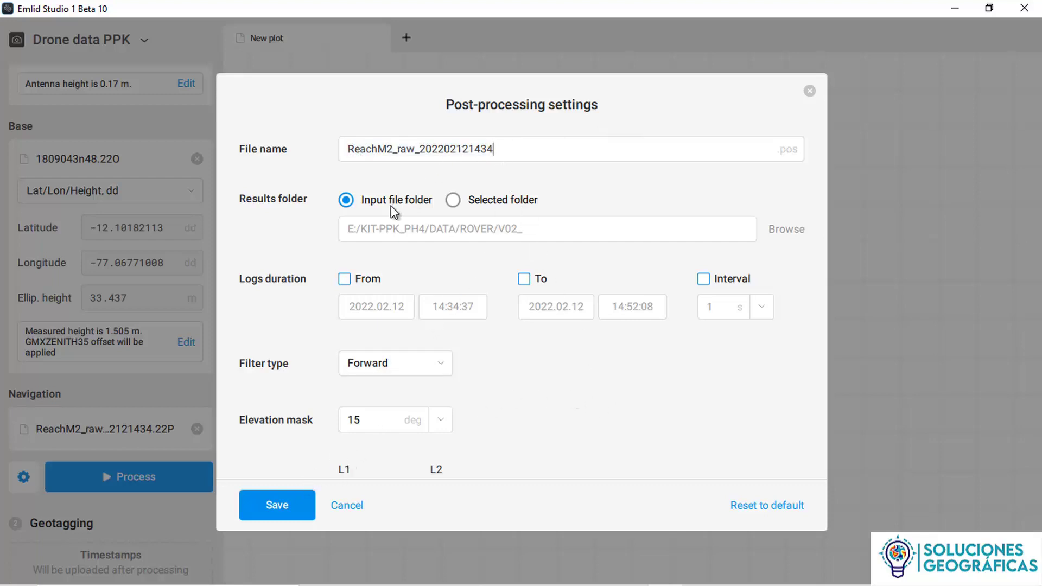
{"action": "left_click", "coordinate": [278, 505]}
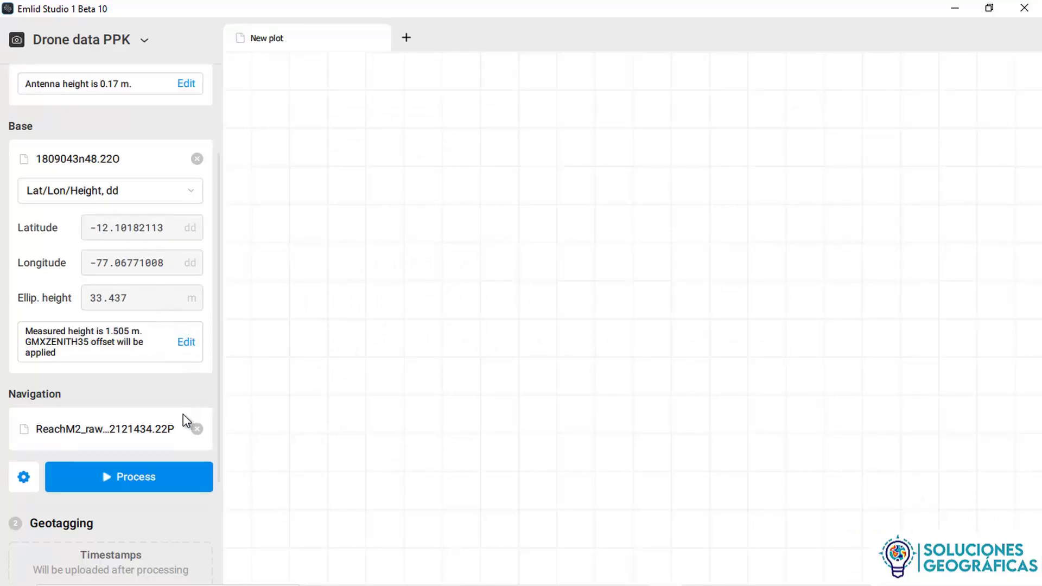
Process the drone PPK data and inspect the photo event positions on the resulting plot.
{"action": "scroll", "coordinate": [184, 415], "scroll_direction": "down", "scroll_amount": 3}
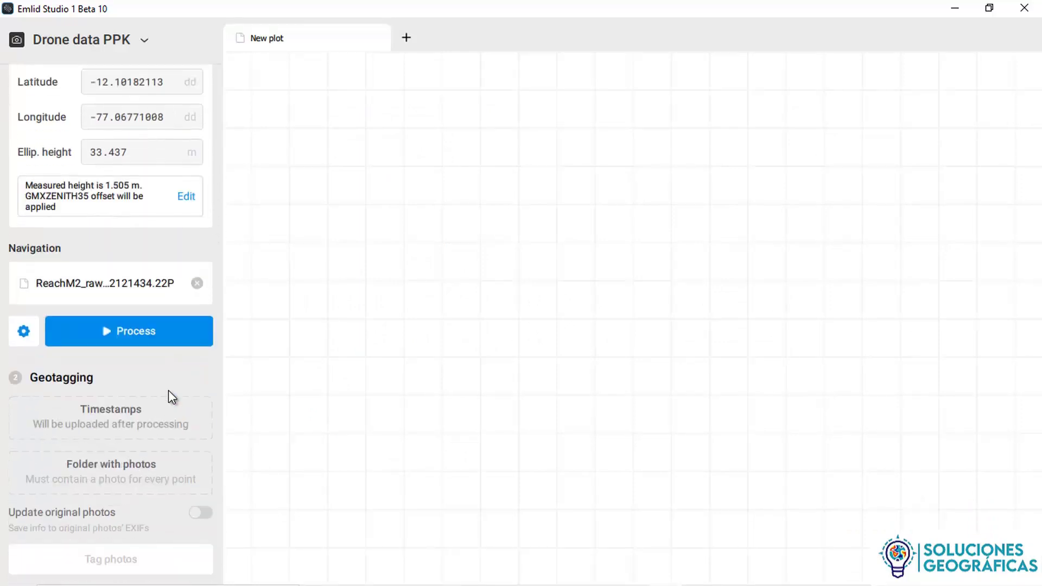
{"action": "left_click", "coordinate": [172, 342]}
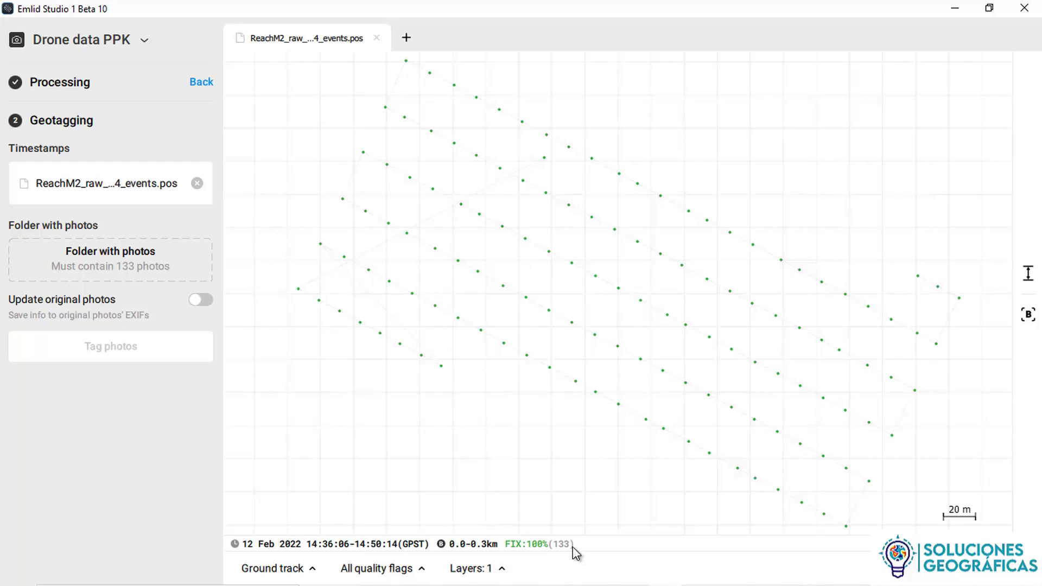
{"action": "scroll", "coordinate": [551, 326], "scroll_direction": "down", "scroll_amount": 1}
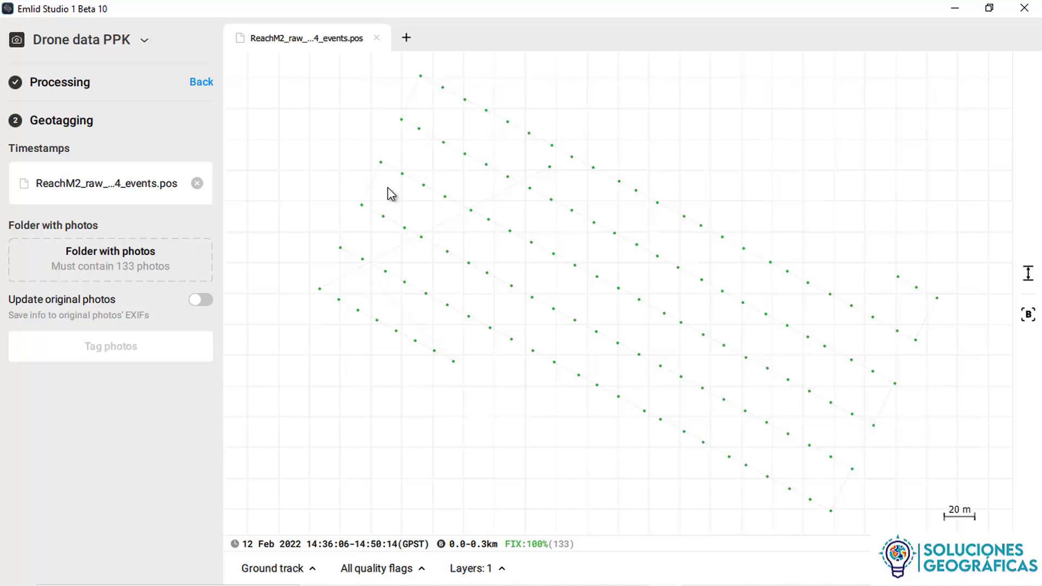
{"action": "scroll", "coordinate": [304, 225], "scroll_direction": "up", "scroll_amount": 1}
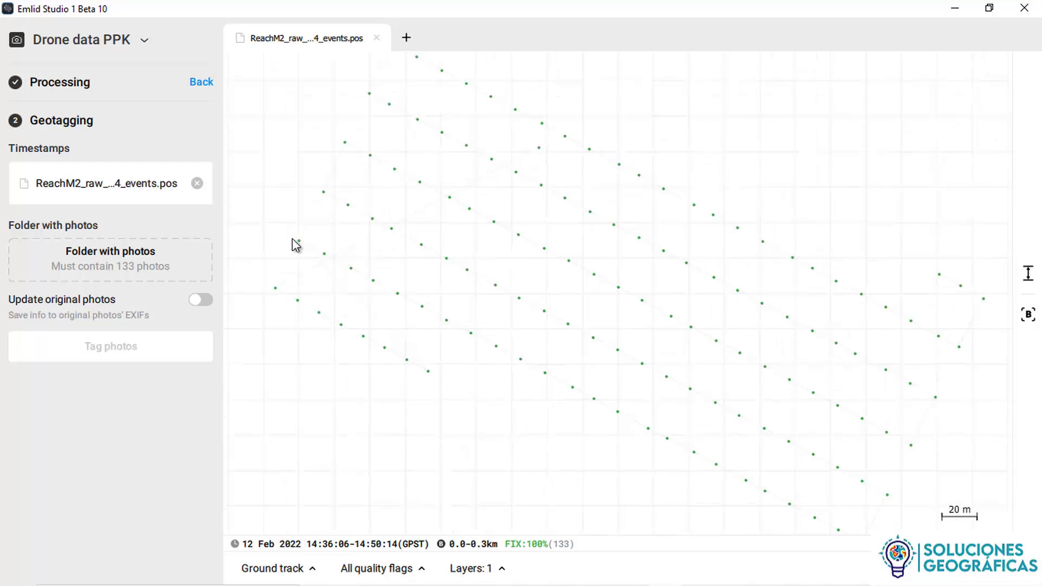
{"action": "scroll", "coordinate": [299, 245], "scroll_direction": "down", "scroll_amount": 1}
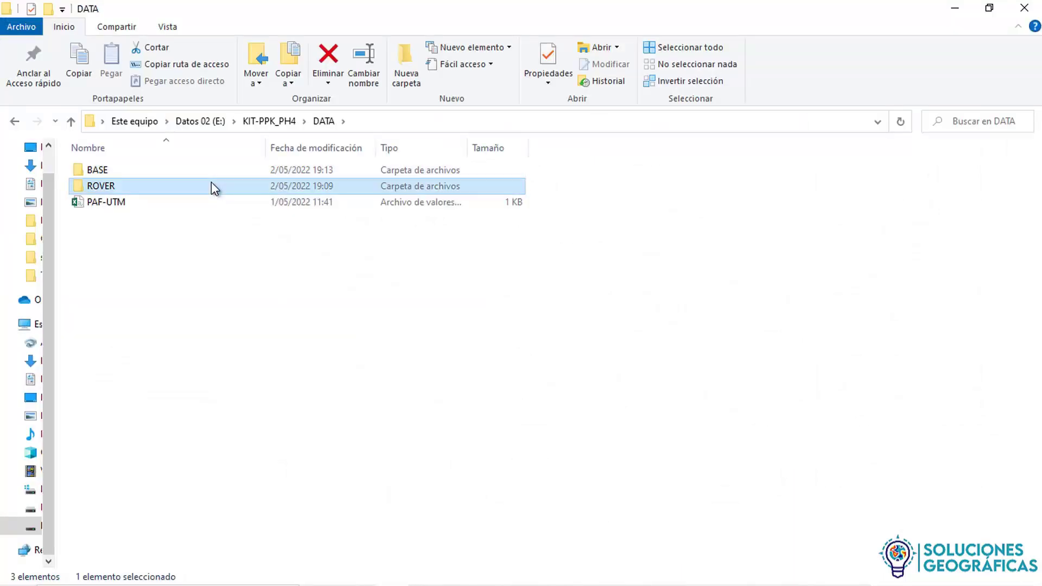
Switch to File Explorer and examine the RINEX subfolder and processed POS files in the ROVER folder's V02_ subfolder.
{"action": "double_click", "coordinate": [230, 192]}
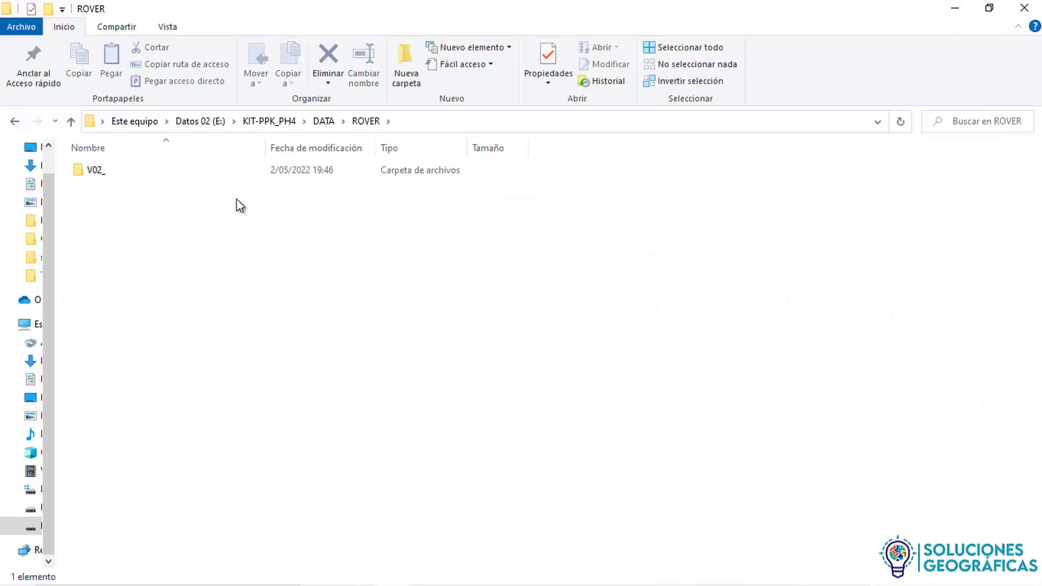
{"action": "double_click", "coordinate": [89, 171]}
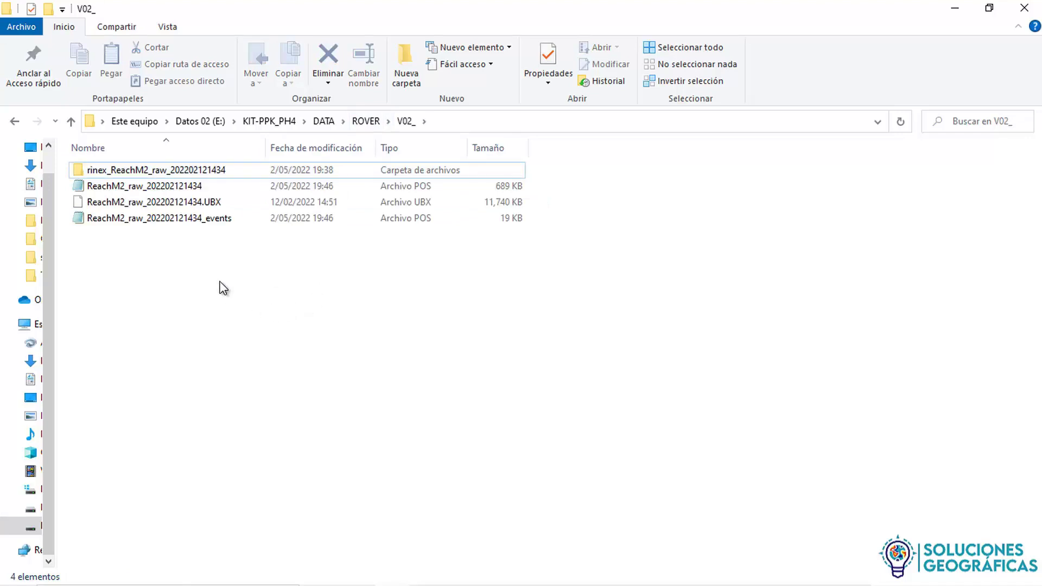
{"action": "left_click", "coordinate": [142, 170]}
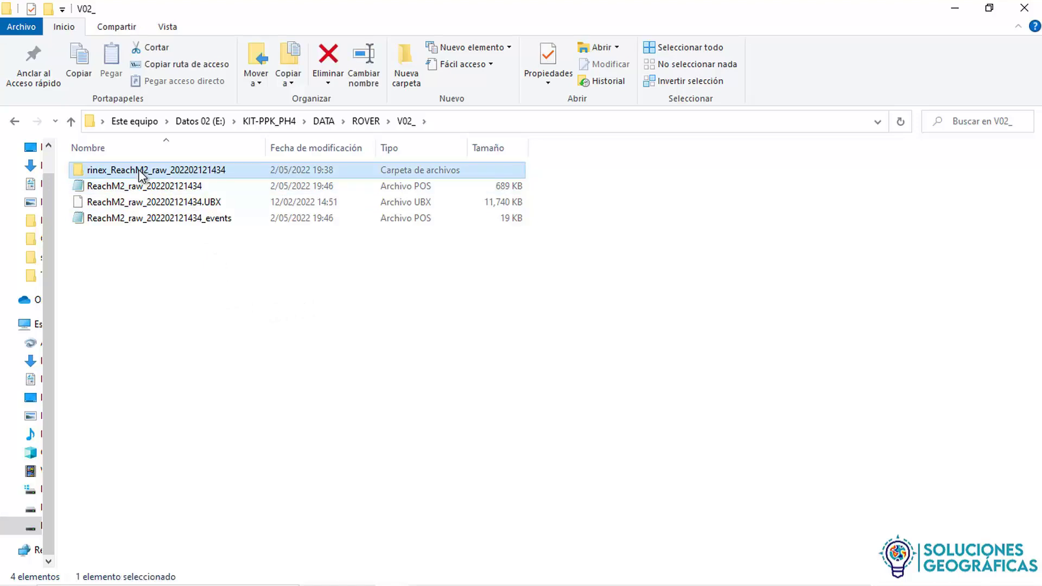
{"action": "double_click", "coordinate": [144, 170]}
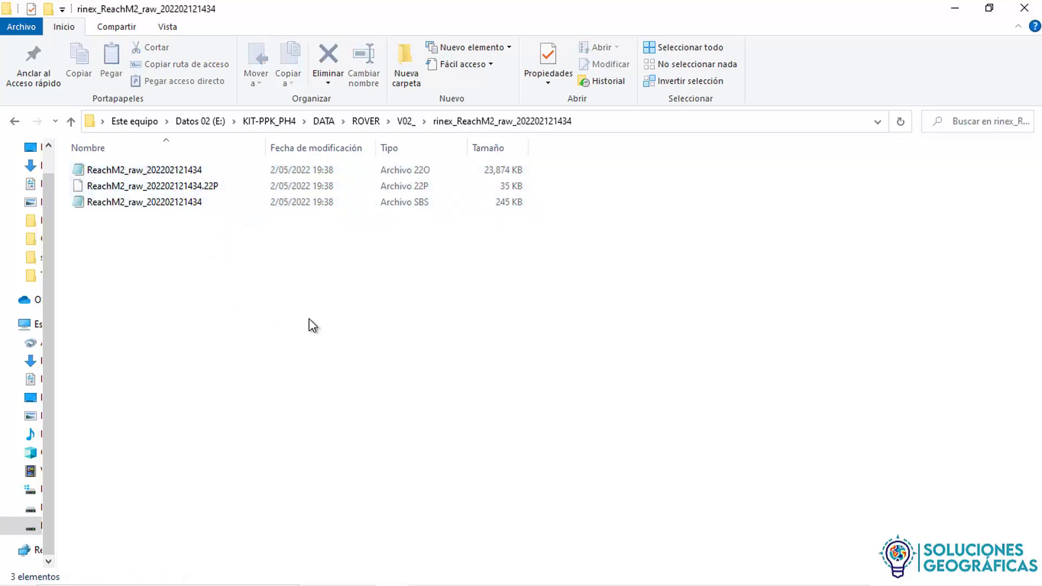
{"action": "left_click", "coordinate": [11, 122]}
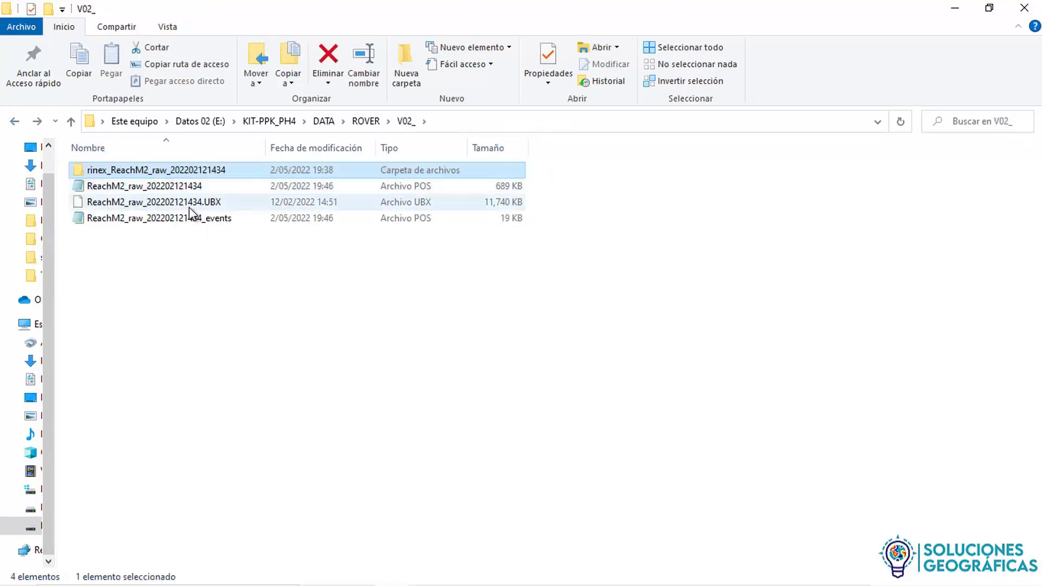
{"action": "left_click", "coordinate": [188, 186]}
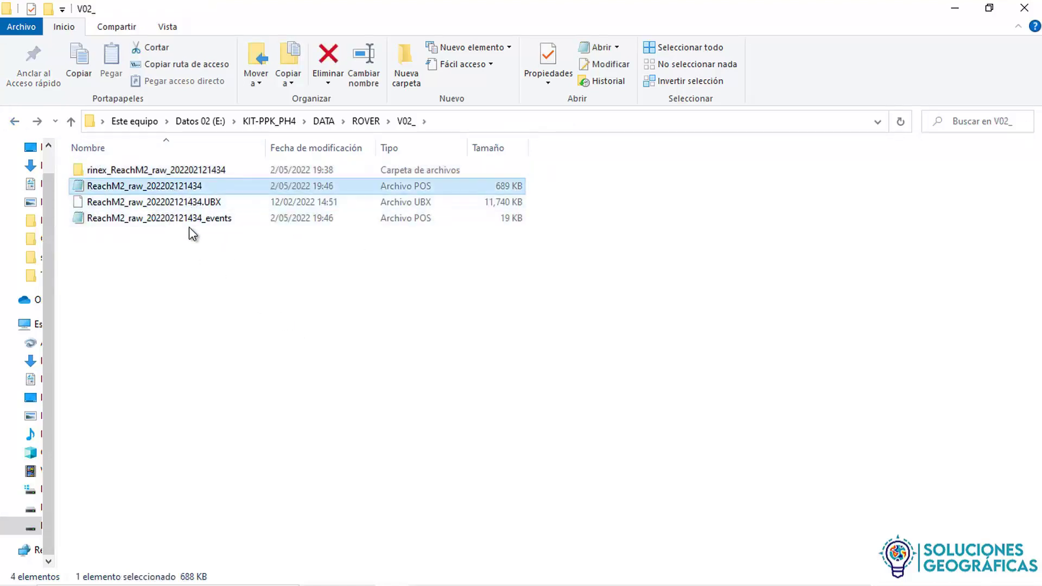
{"action": "double_click", "coordinate": [196, 190]}
{"action": "left_click", "coordinate": [573, 110]}
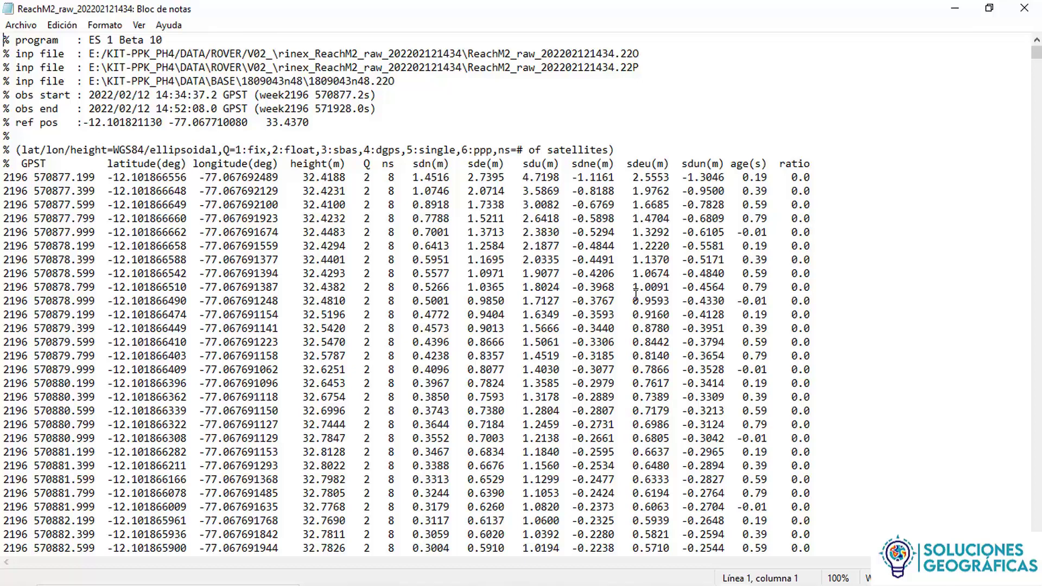
{"action": "left_click", "coordinate": [1024, 8]}
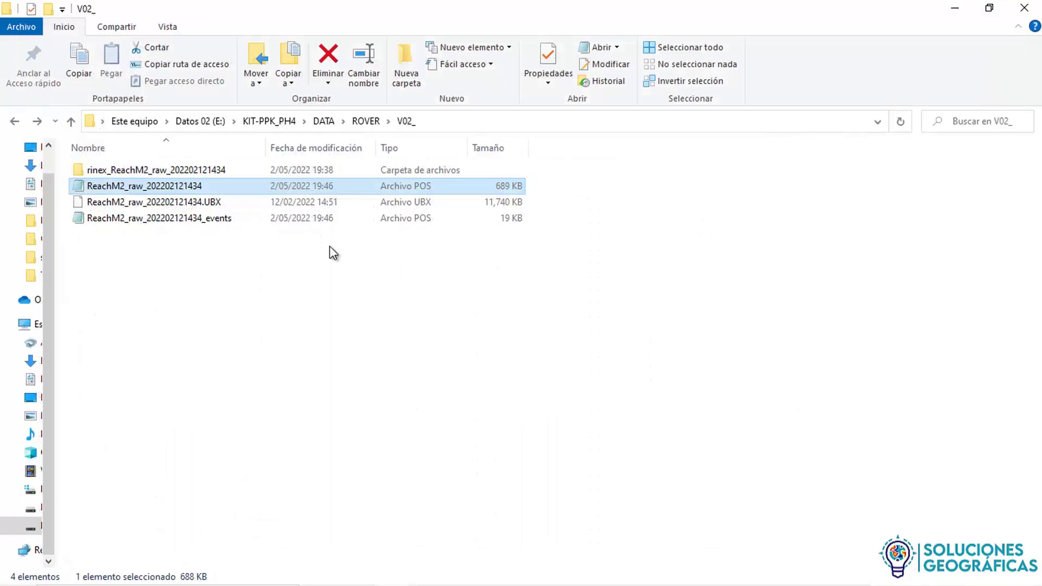
{"action": "left_click", "coordinate": [171, 219]}
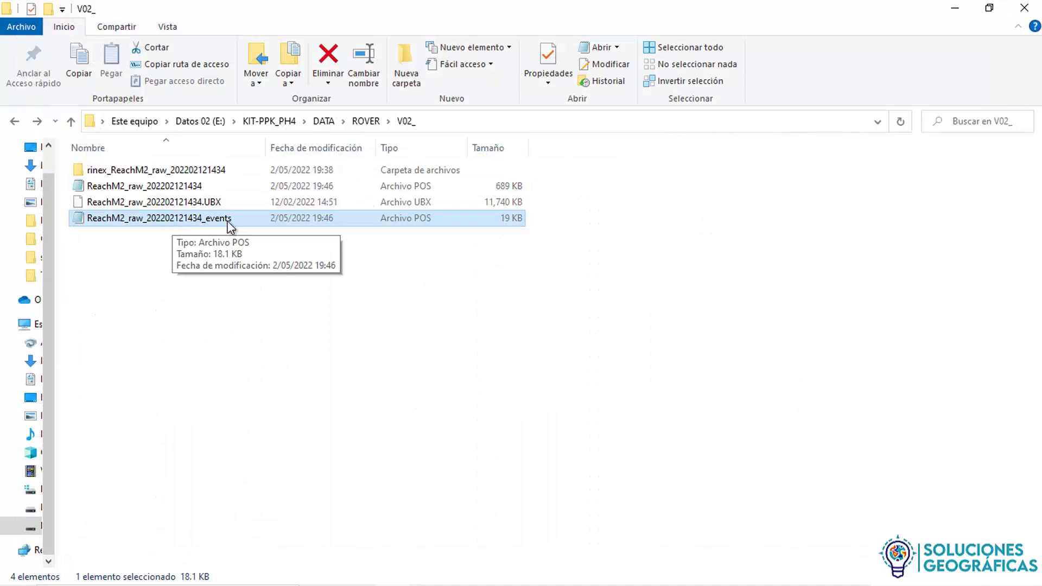
{"action": "double_click", "coordinate": [228, 224]}
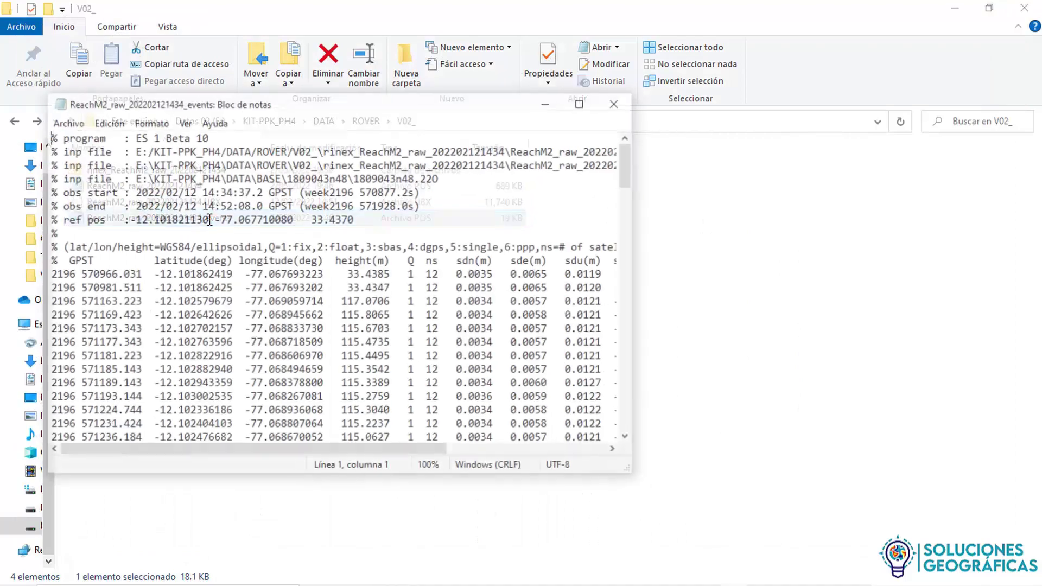
{"action": "left_click", "coordinate": [588, 104]}
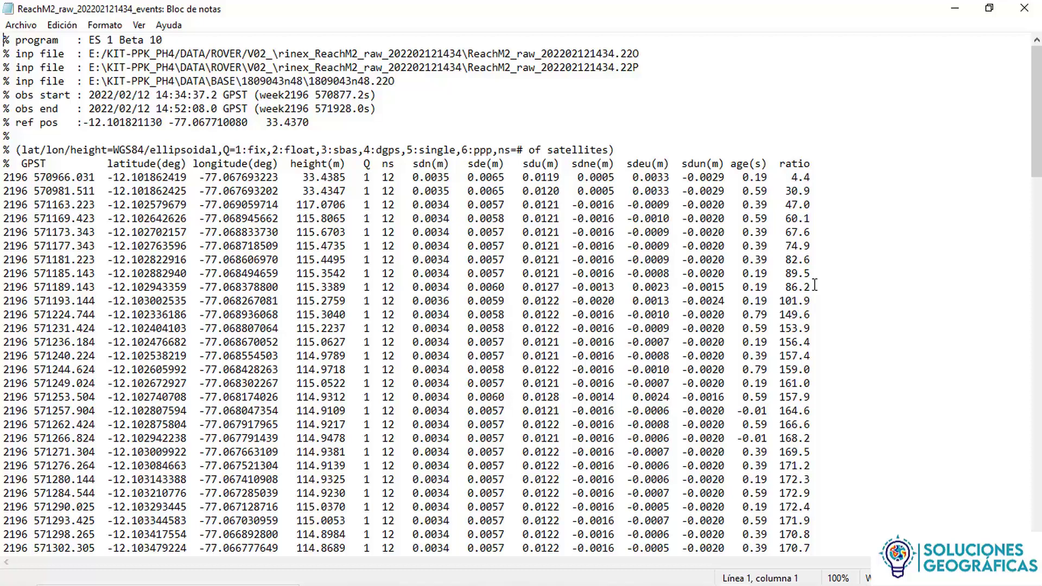
{"action": "key", "text": "alt+F4"}
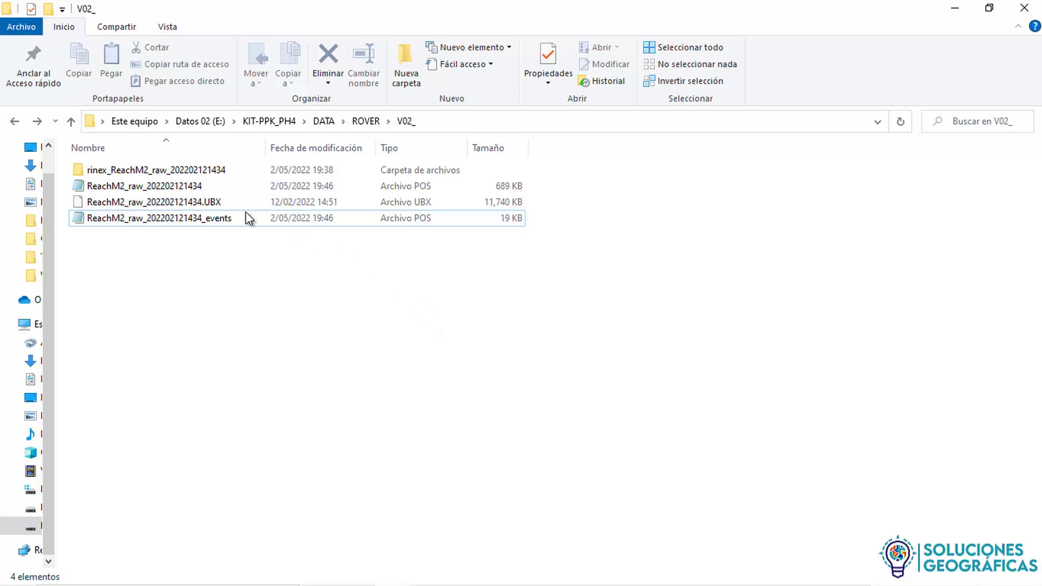
{"action": "left_click", "coordinate": [168, 187]}
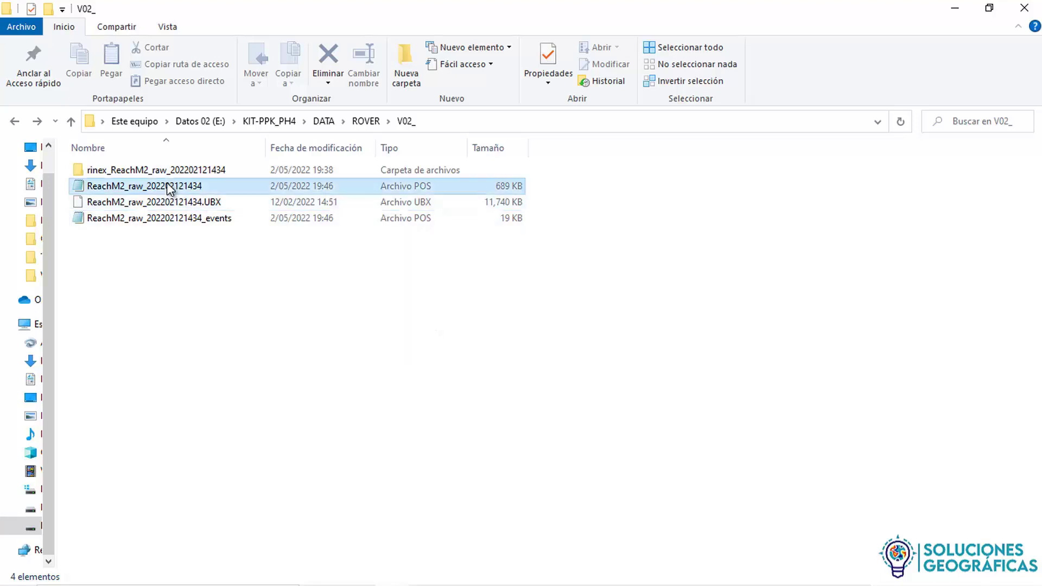
{"action": "left_click", "coordinate": [228, 220]}
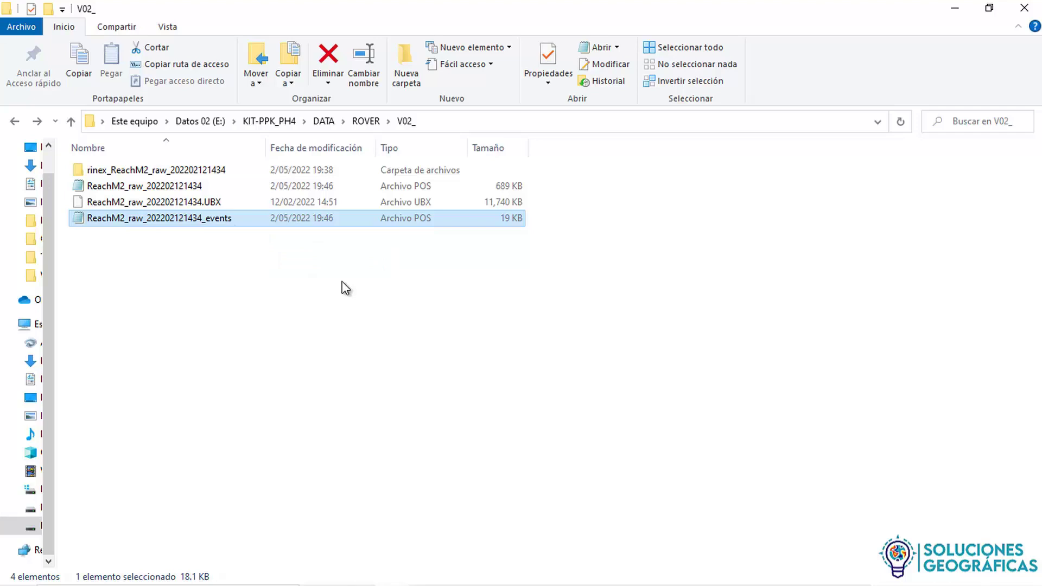
{"action": "left_click", "coordinate": [318, 297]}
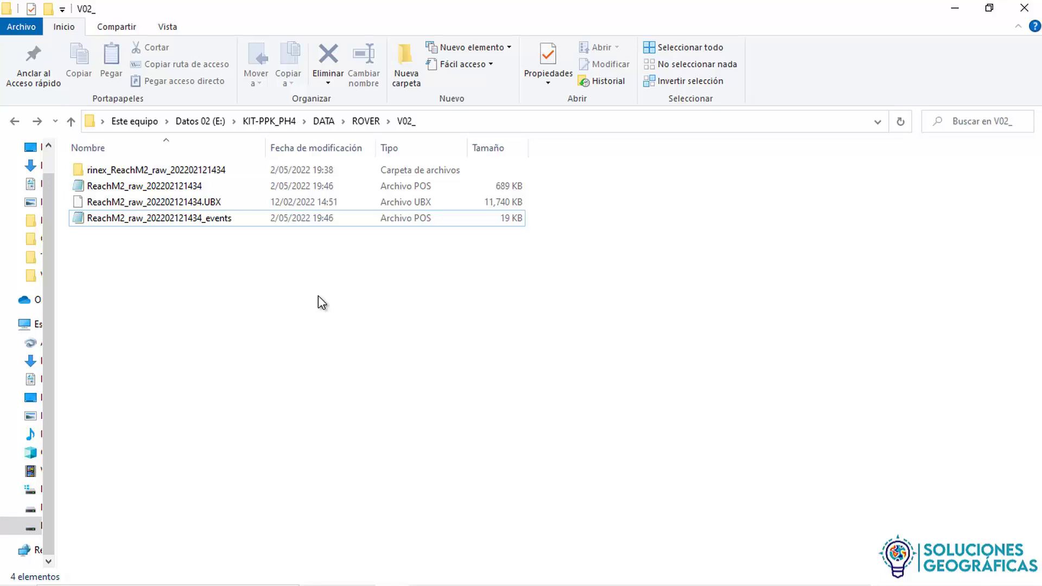
Switch to Emlid Studio and set the geotagging photo folder to KIT-PPK_PH4\IMAGENES\VUELO02.
{"action": "key", "text": "alt+Tab"}
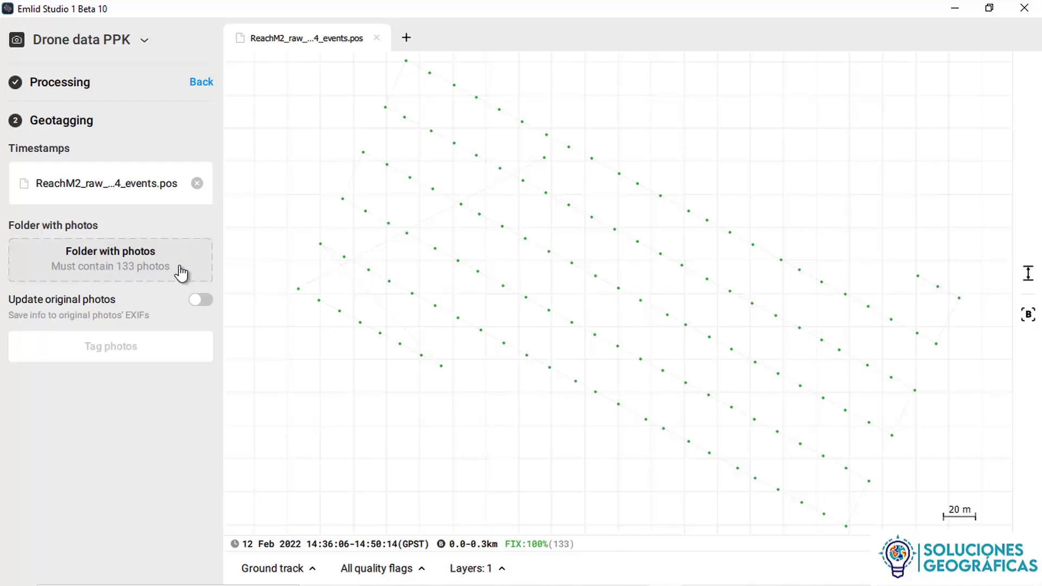
{"action": "left_click", "coordinate": [160, 263]}
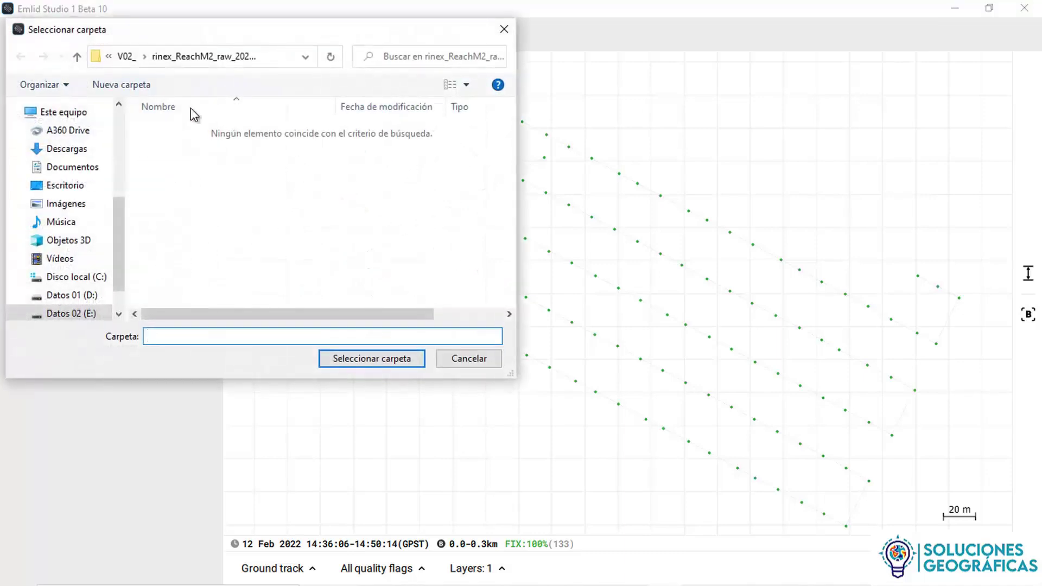
{"action": "left_click", "coordinate": [125, 57]}
{"action": "left_click", "coordinate": [167, 63]}
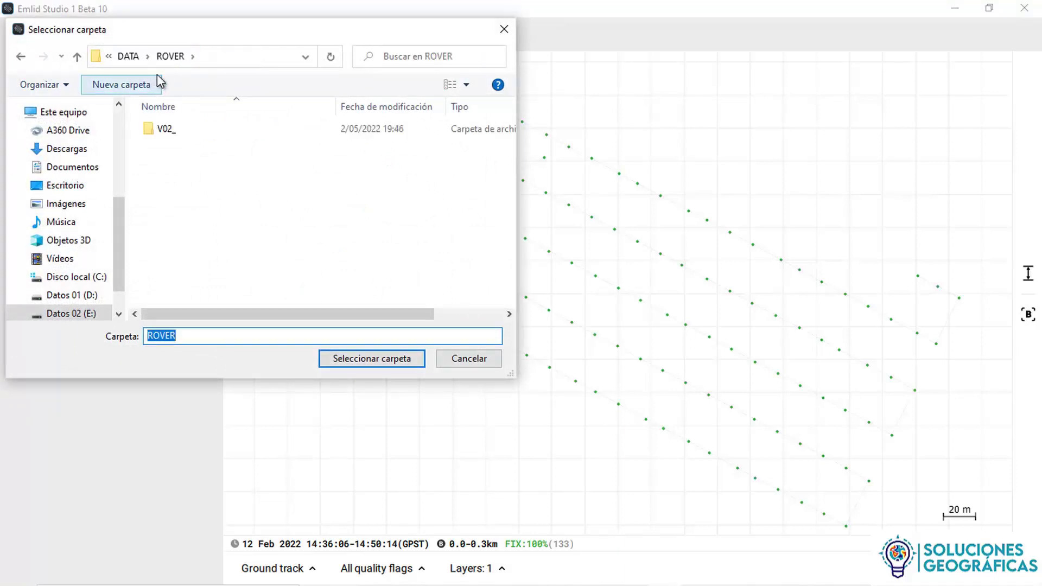
{"action": "left_click", "coordinate": [130, 58]}
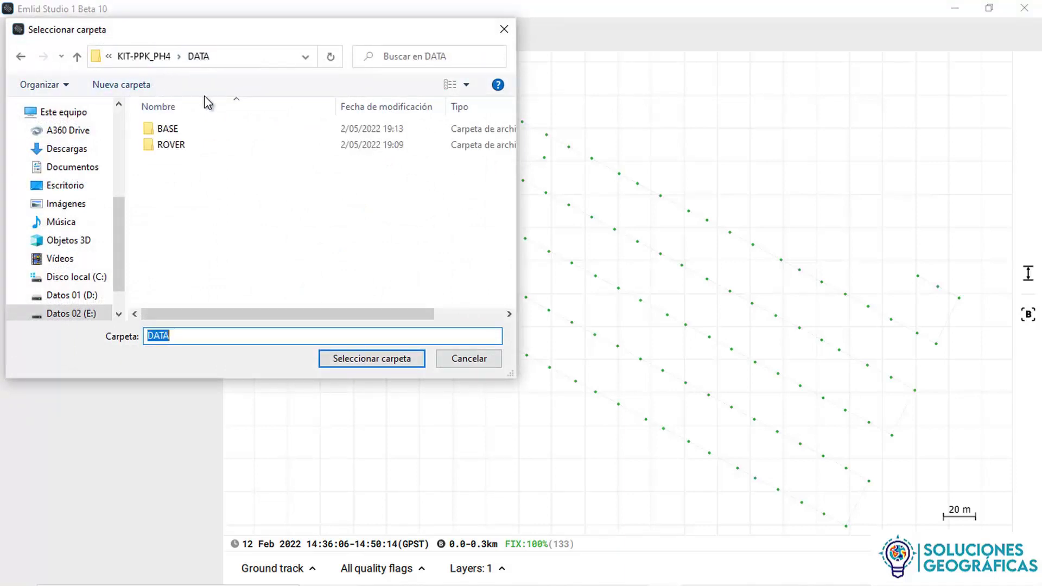
{"action": "left_click", "coordinate": [144, 56]}
{"action": "left_click", "coordinate": [185, 146]}
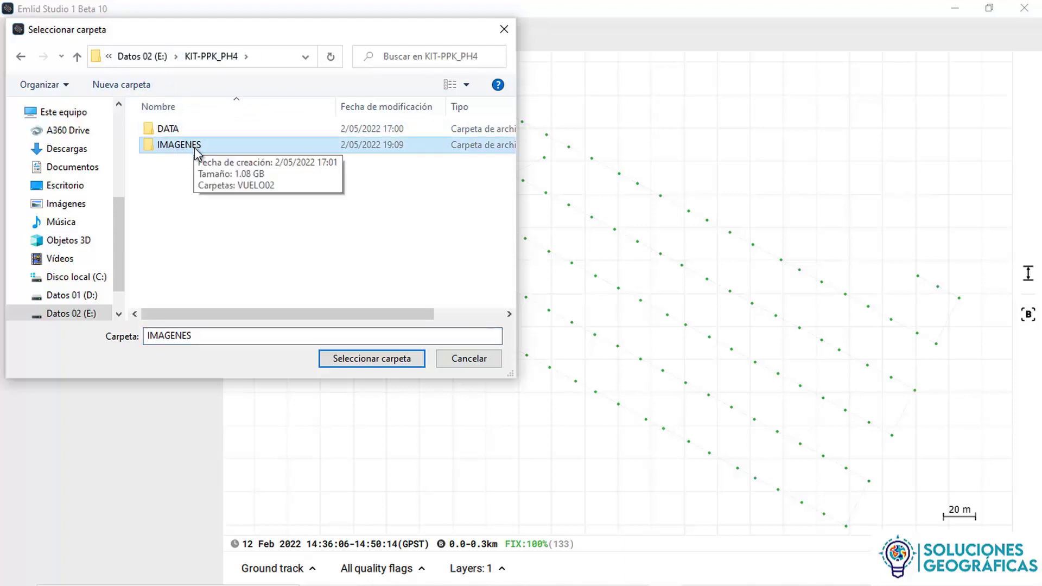
{"action": "double_click", "coordinate": [195, 148]}
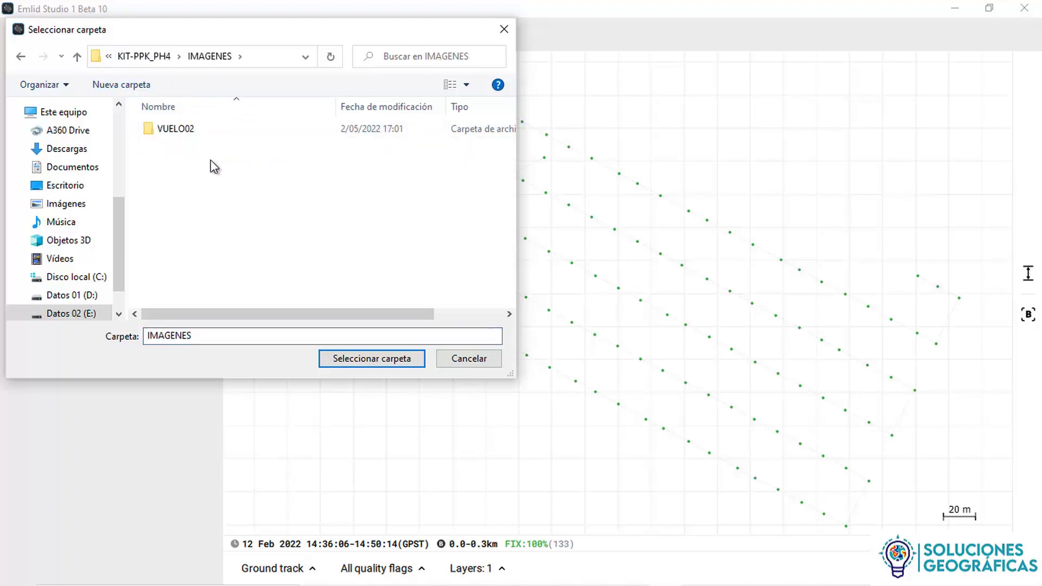
{"action": "double_click", "coordinate": [181, 135]}
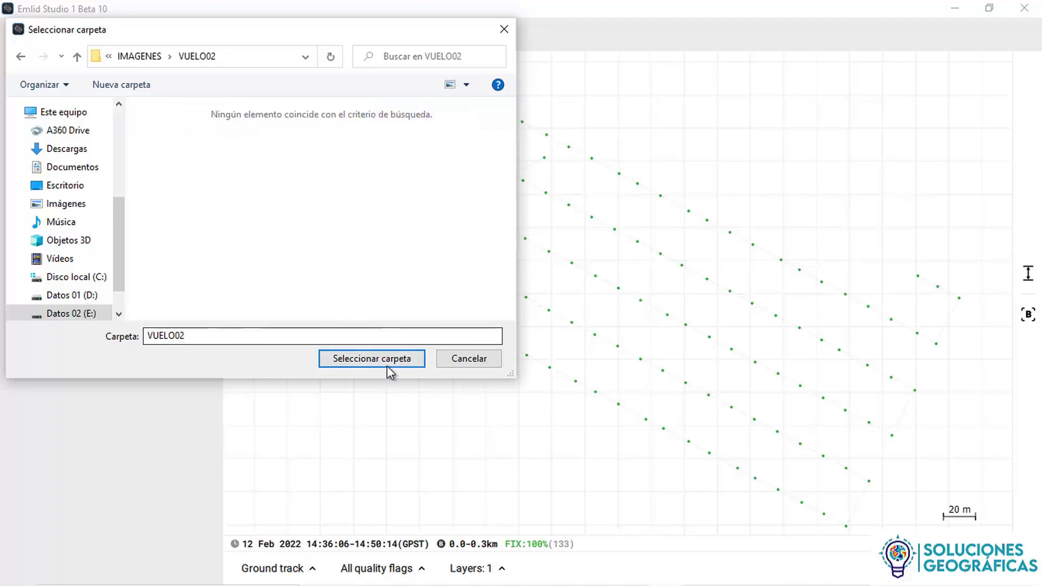
{"action": "left_click", "coordinate": [372, 359]}
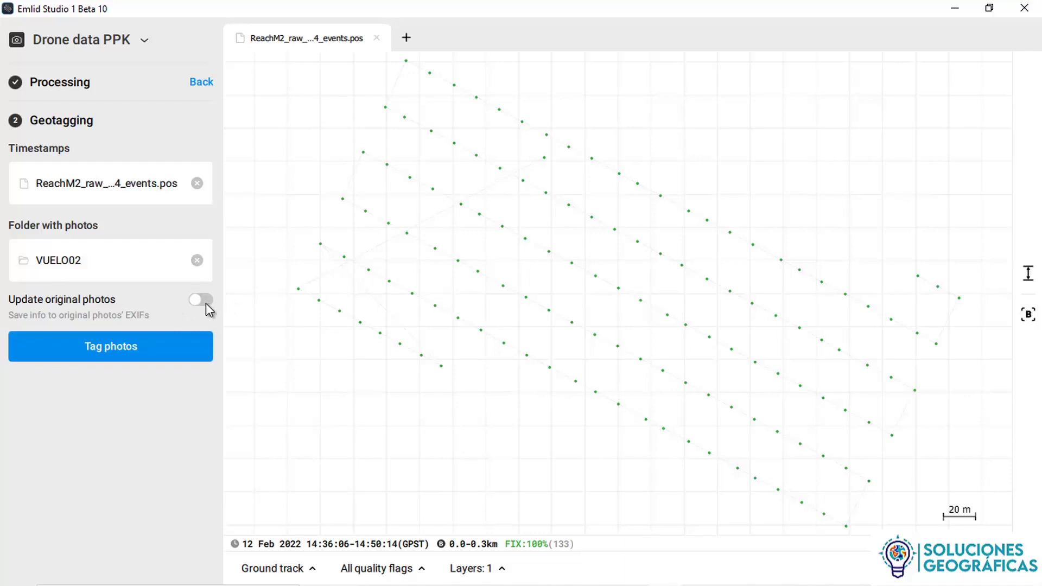
Geotag the VUELO02 photos without updating the originals, and show the result files in a maximized File Explorer window.
{"action": "left_click", "coordinate": [109, 352]}
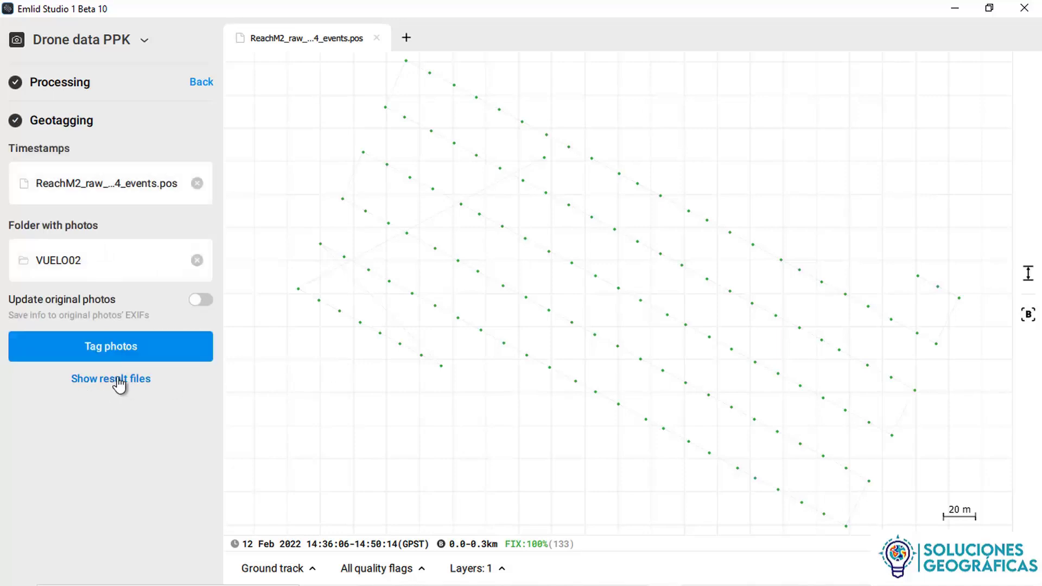
{"action": "left_click", "coordinate": [128, 382]}
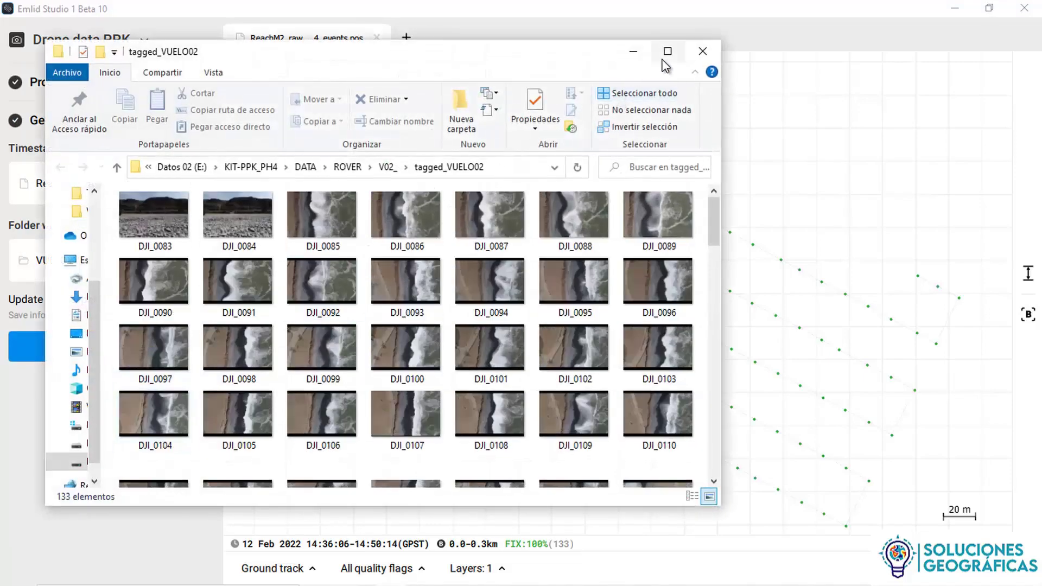
{"action": "left_click", "coordinate": [656, 58]}
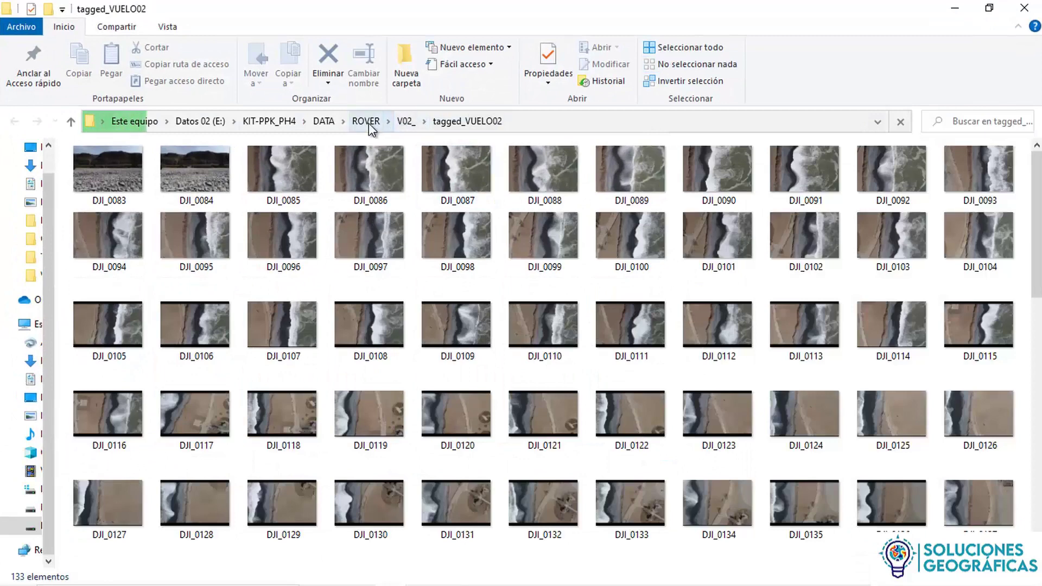
Examine the tagged_VUELO02 folder inside V02_ and browse its geotagged photos, ending back in V02_.
{"action": "left_click", "coordinate": [404, 121]}
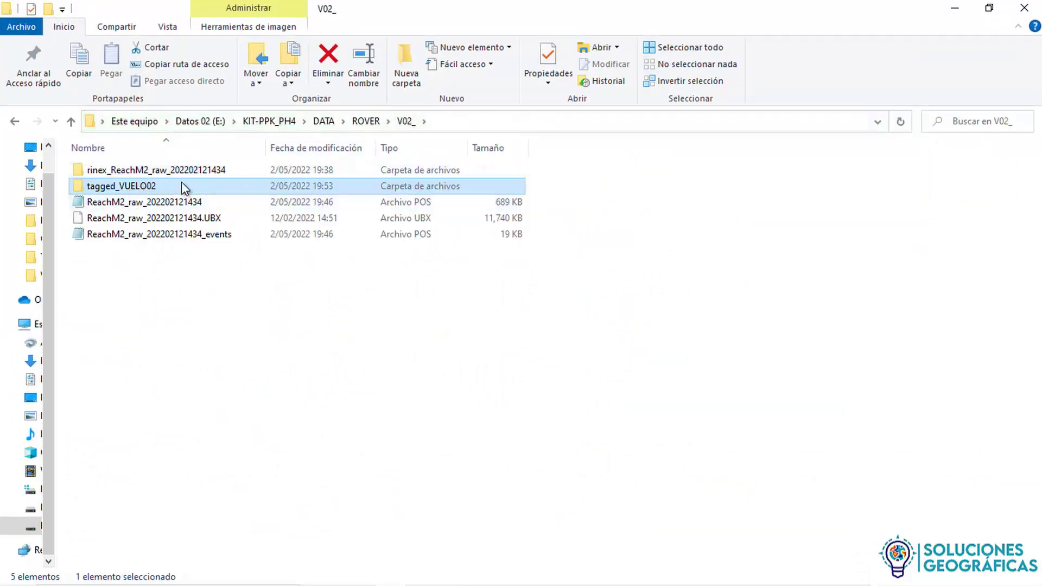
{"action": "left_click", "coordinate": [158, 202]}
{"action": "double_click", "coordinate": [153, 190]}
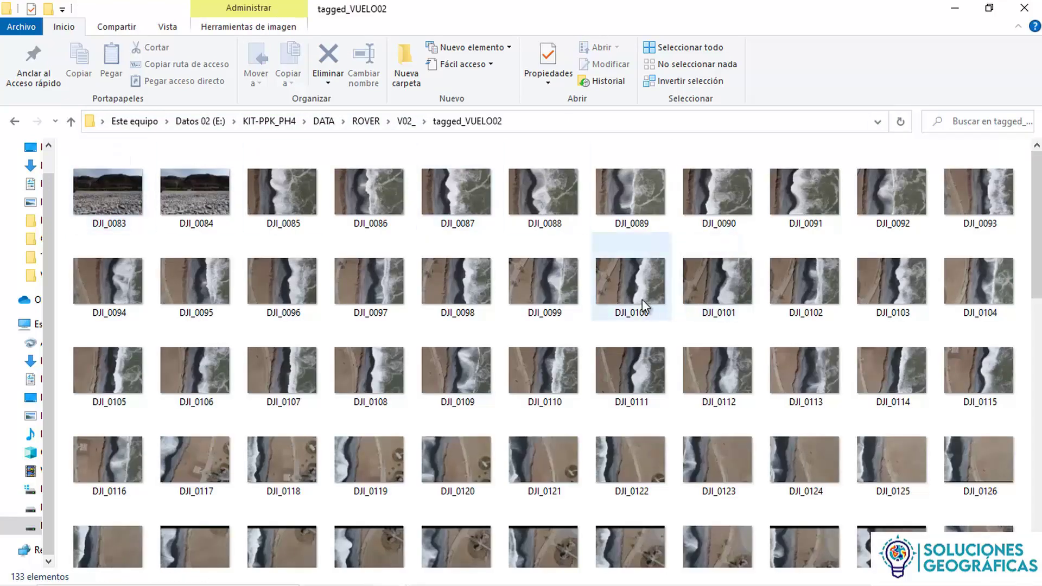
{"action": "mouse_move", "coordinate": [642, 299]}
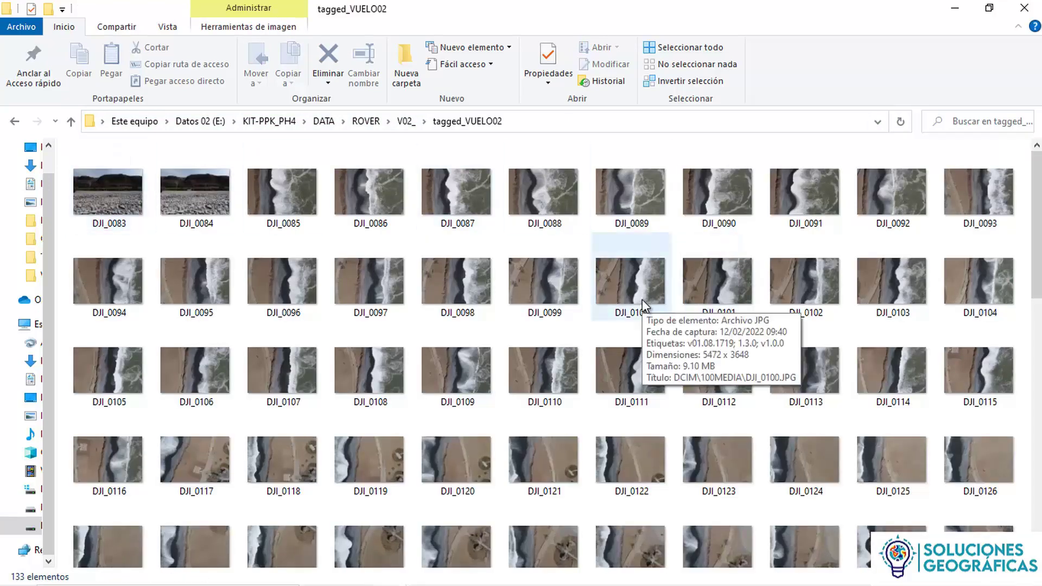
{"action": "scroll", "coordinate": [643, 298], "scroll_direction": "down", "scroll_amount": 8}
{"action": "scroll", "coordinate": [642, 300], "scroll_direction": "up", "scroll_amount": 8}
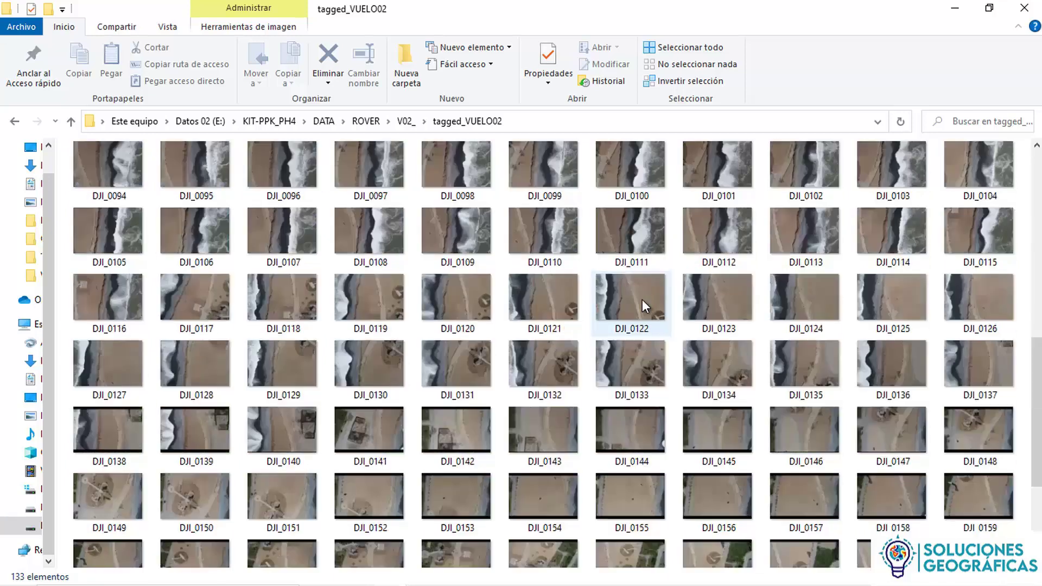
{"action": "left_click", "coordinate": [404, 121]}
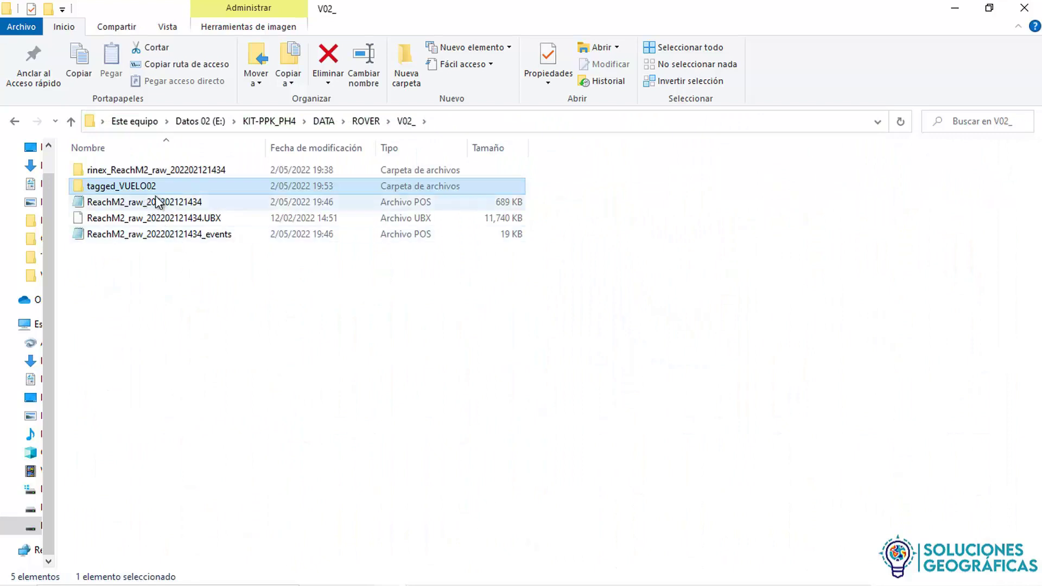
{"action": "mouse_move", "coordinate": [172, 186]}
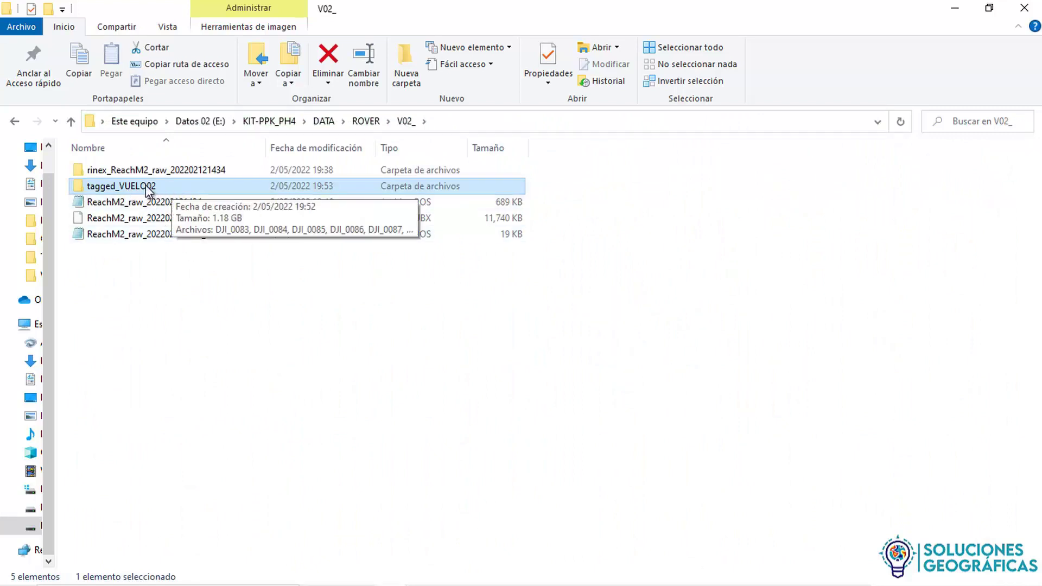
{"action": "double_click", "coordinate": [146, 185]}
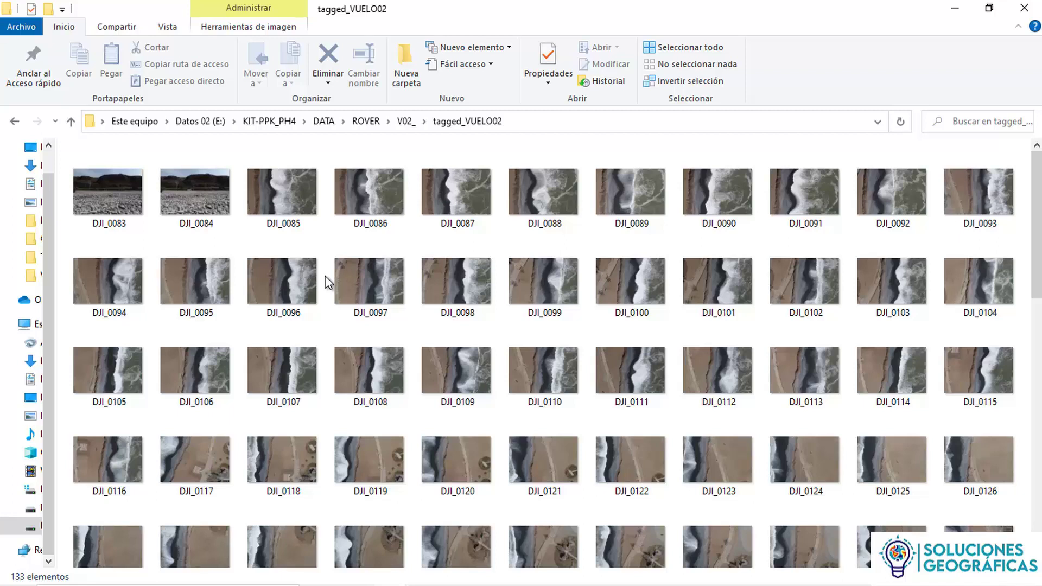
{"action": "mouse_move", "coordinate": [662, 364]}
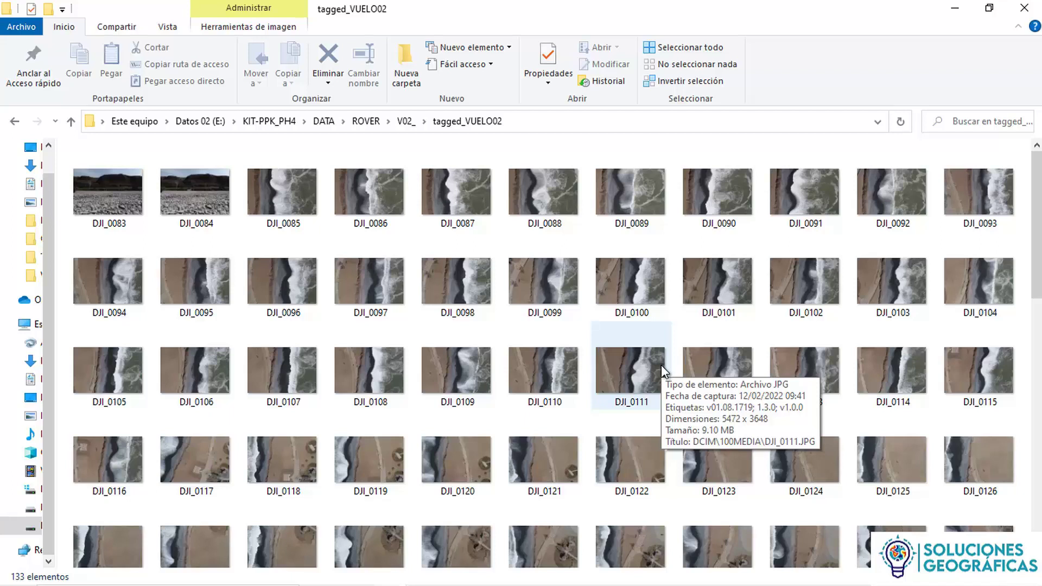
{"action": "key", "text": "alt+Left"}
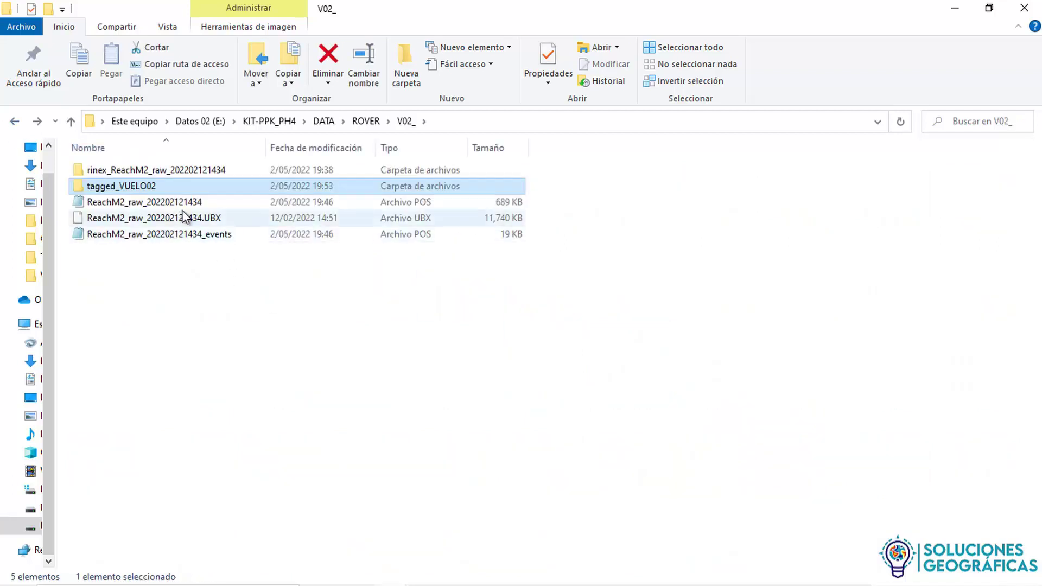
{"action": "left_click", "coordinate": [271, 300]}
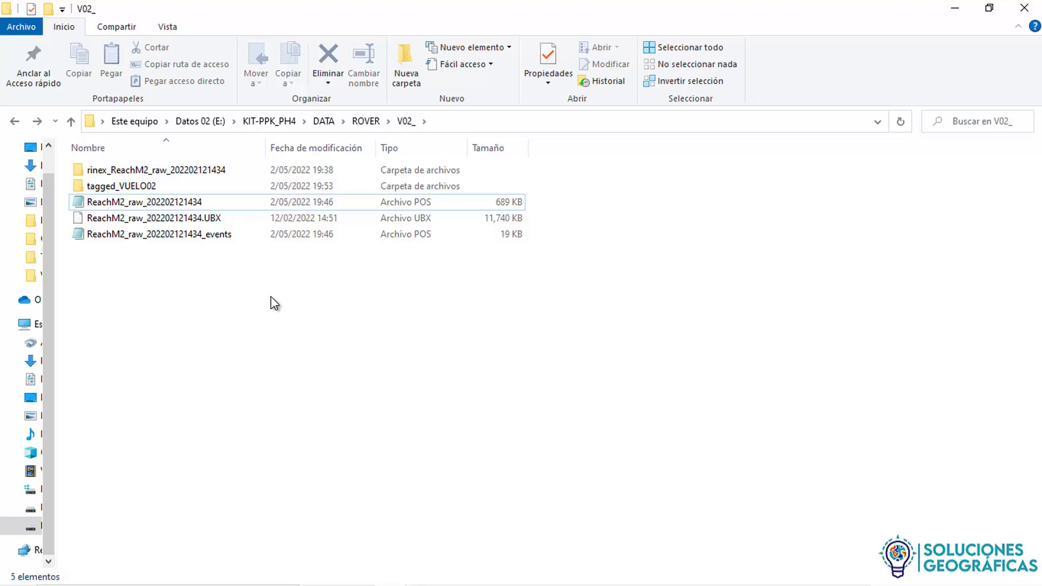
{"action": "left_click", "coordinate": [194, 204]}
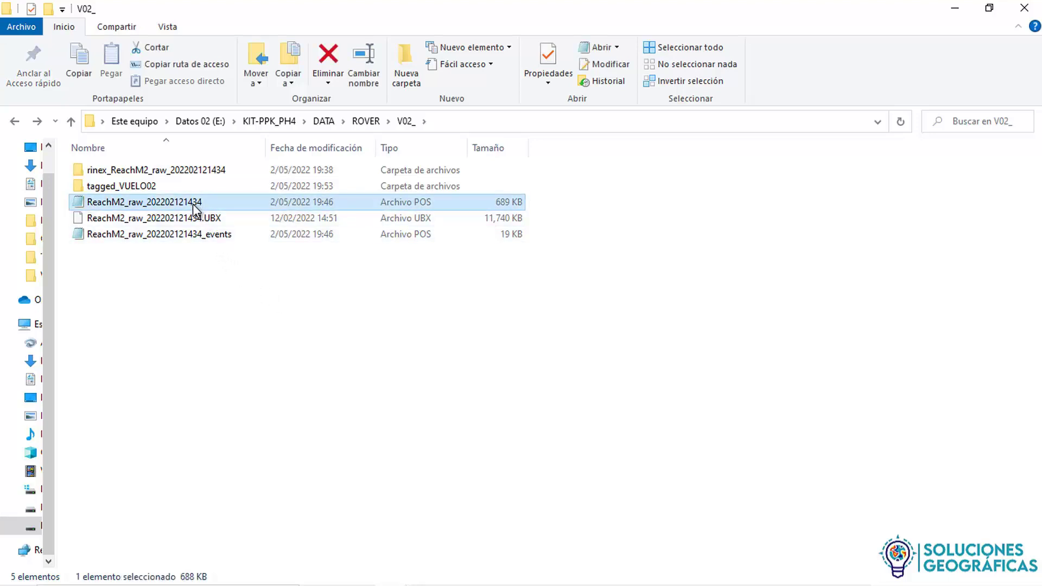
{"action": "left_click", "coordinate": [202, 234], "text": "ctrl"}
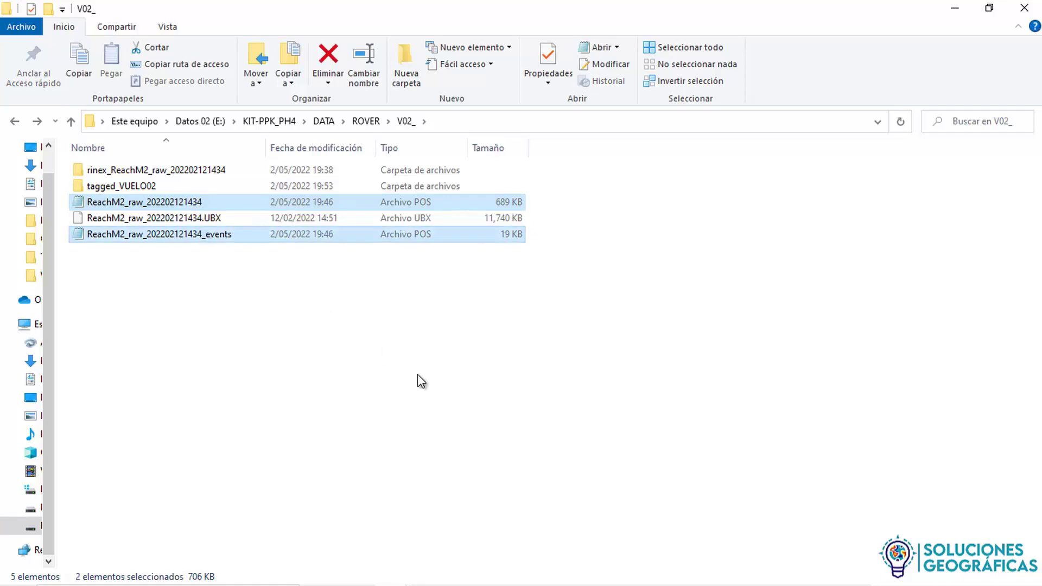